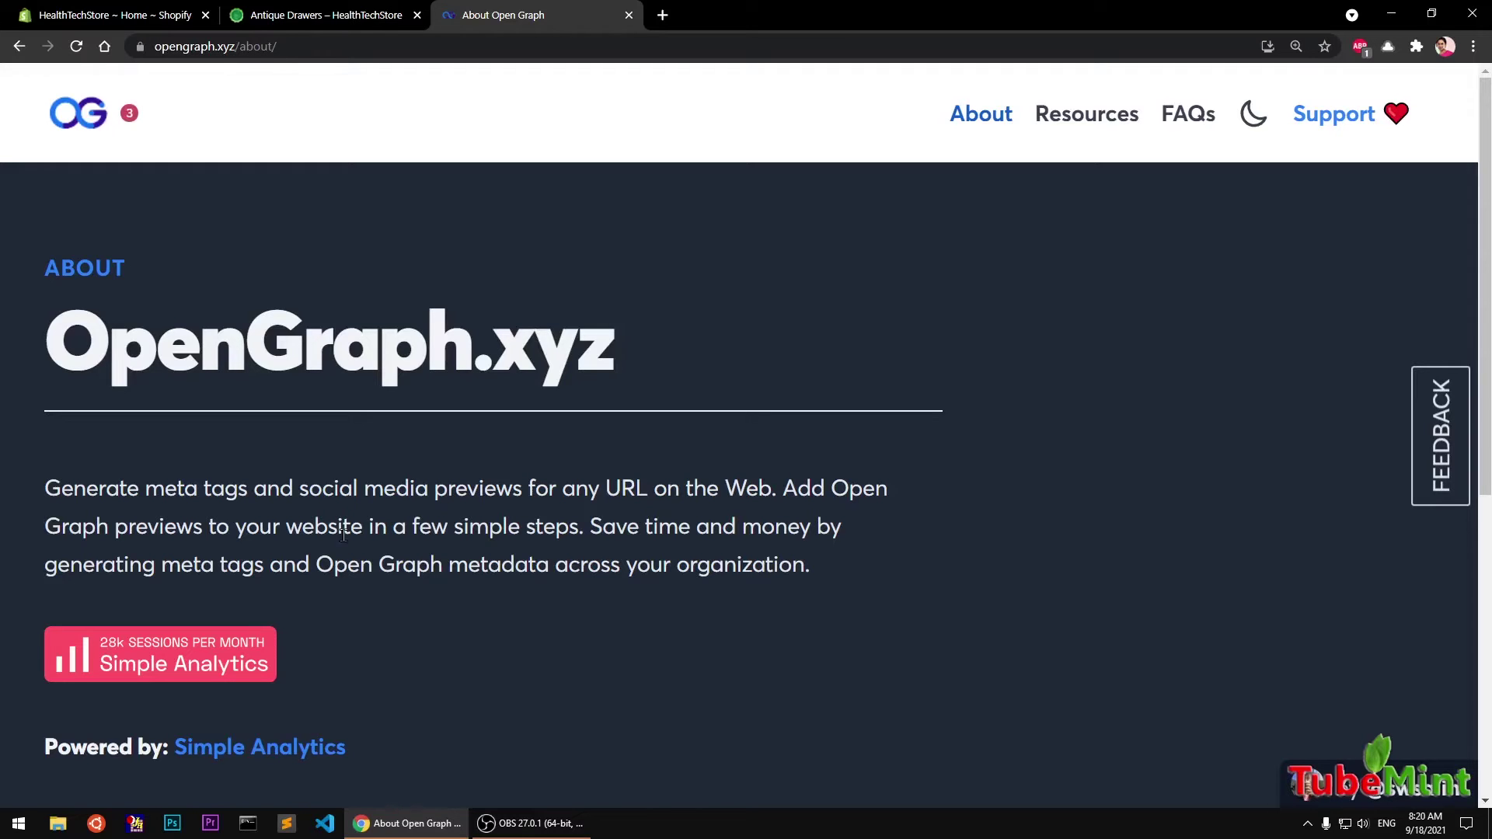
Step: Return to the OpenGraph.xyz home page and switch to the Antique Drawers product page
drag(208, 481, 665, 495)
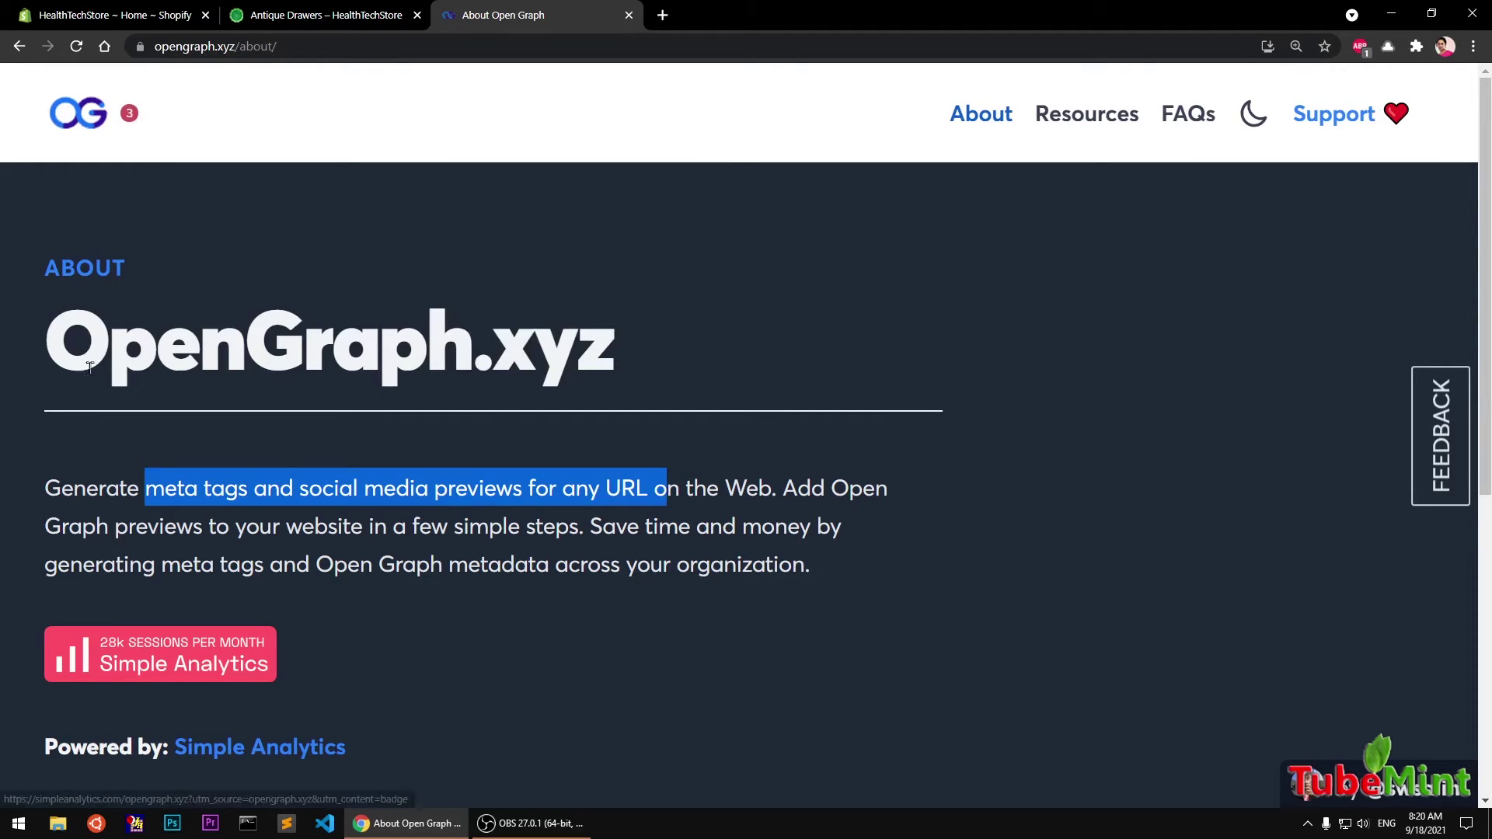
drag(49, 356, 608, 383)
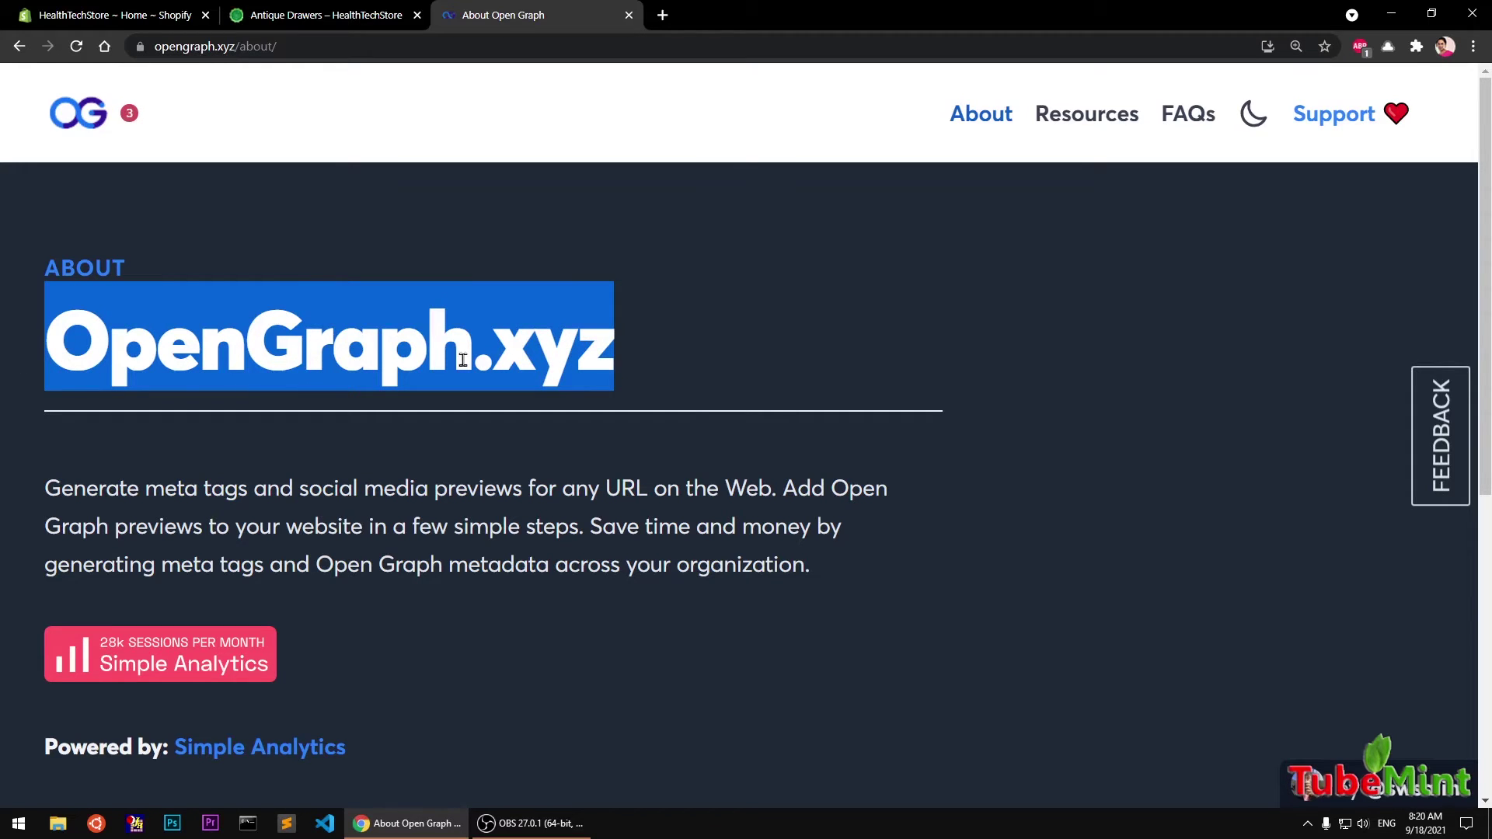
click(769, 424)
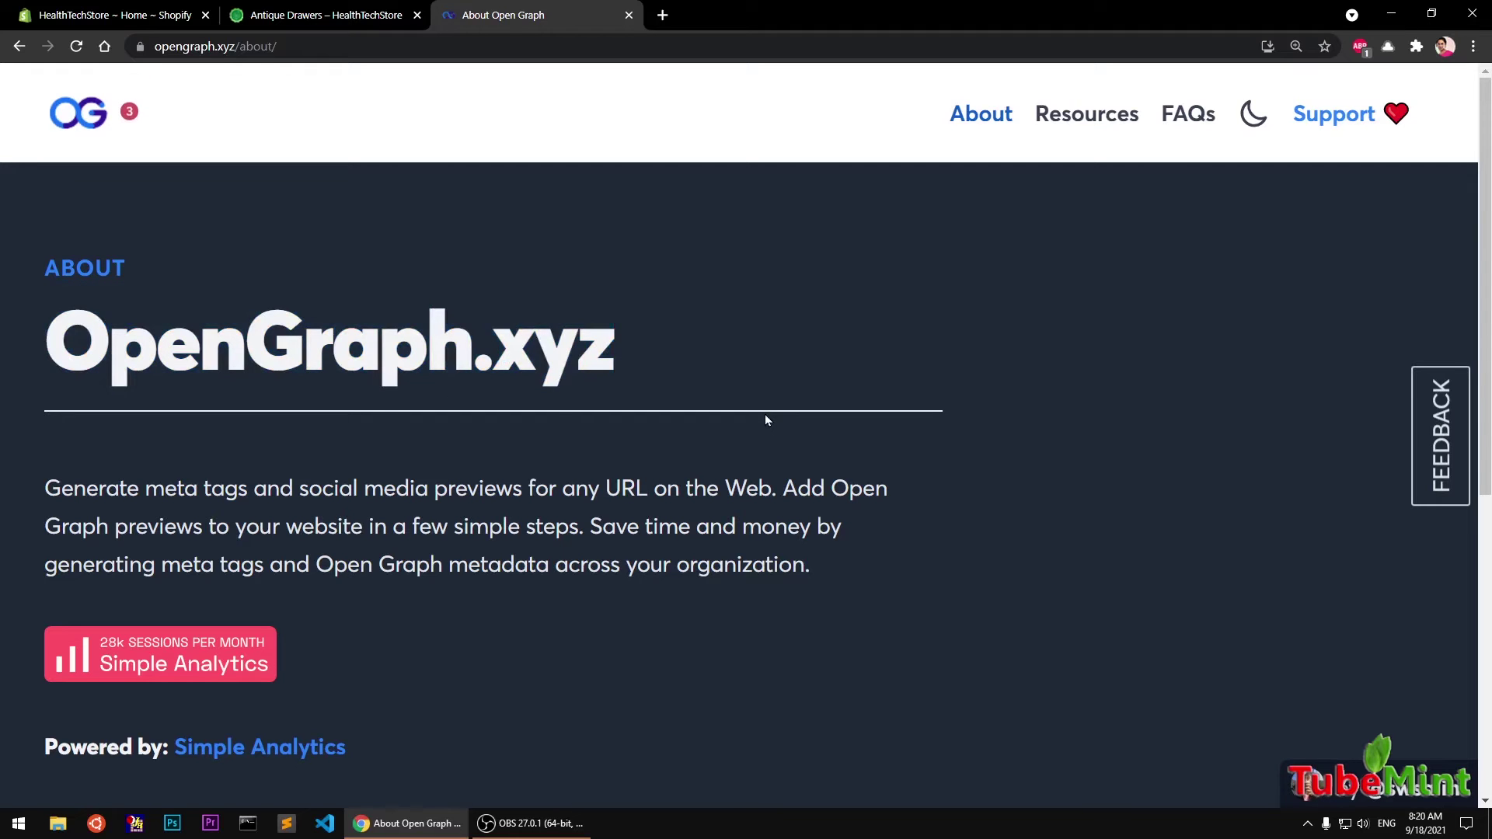
click(80, 121)
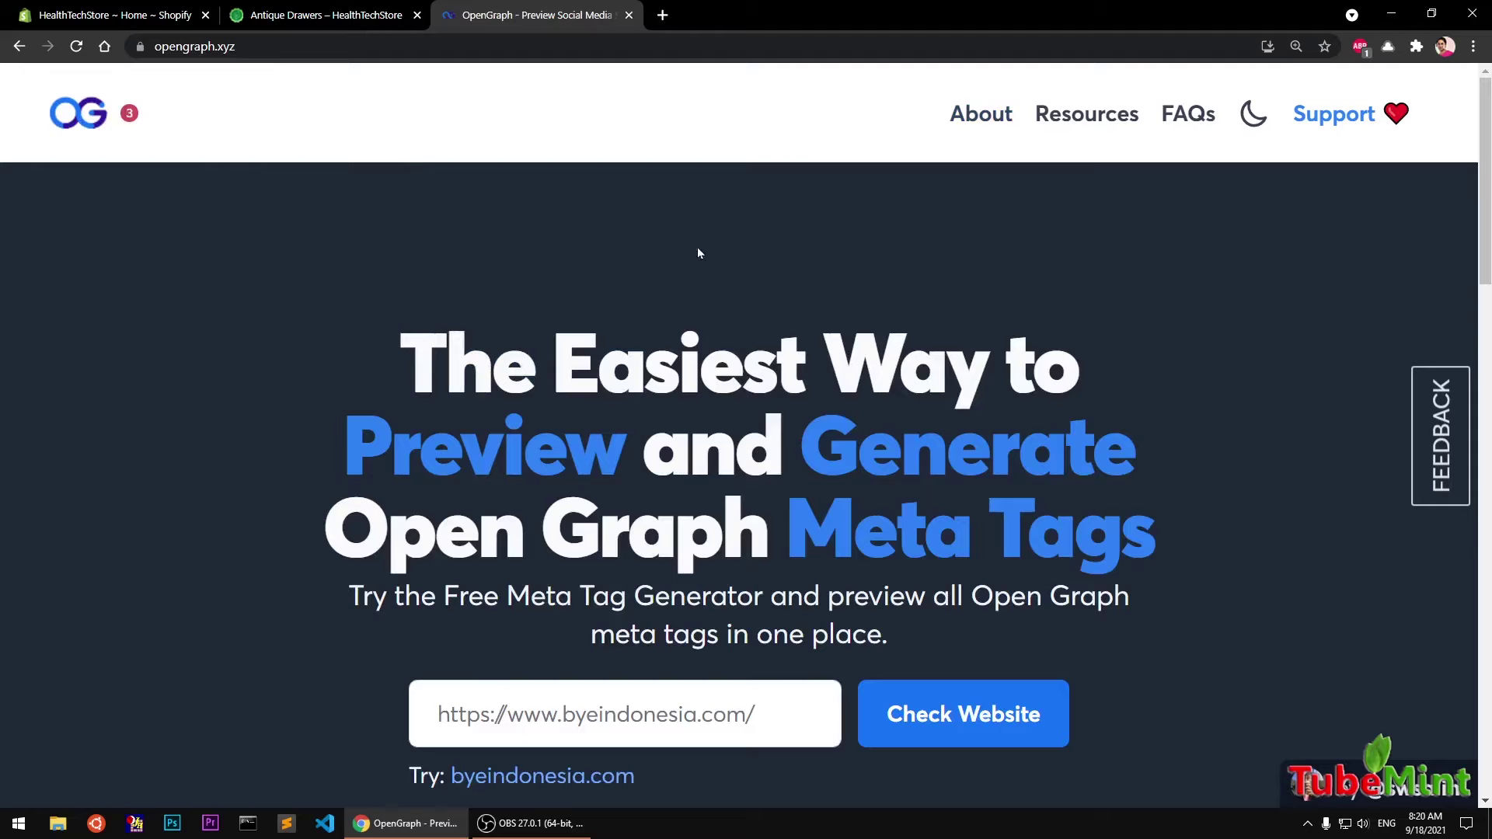
scroll(827, 477, down, 3)
scroll(827, 478, up, 3)
click(349, 14)
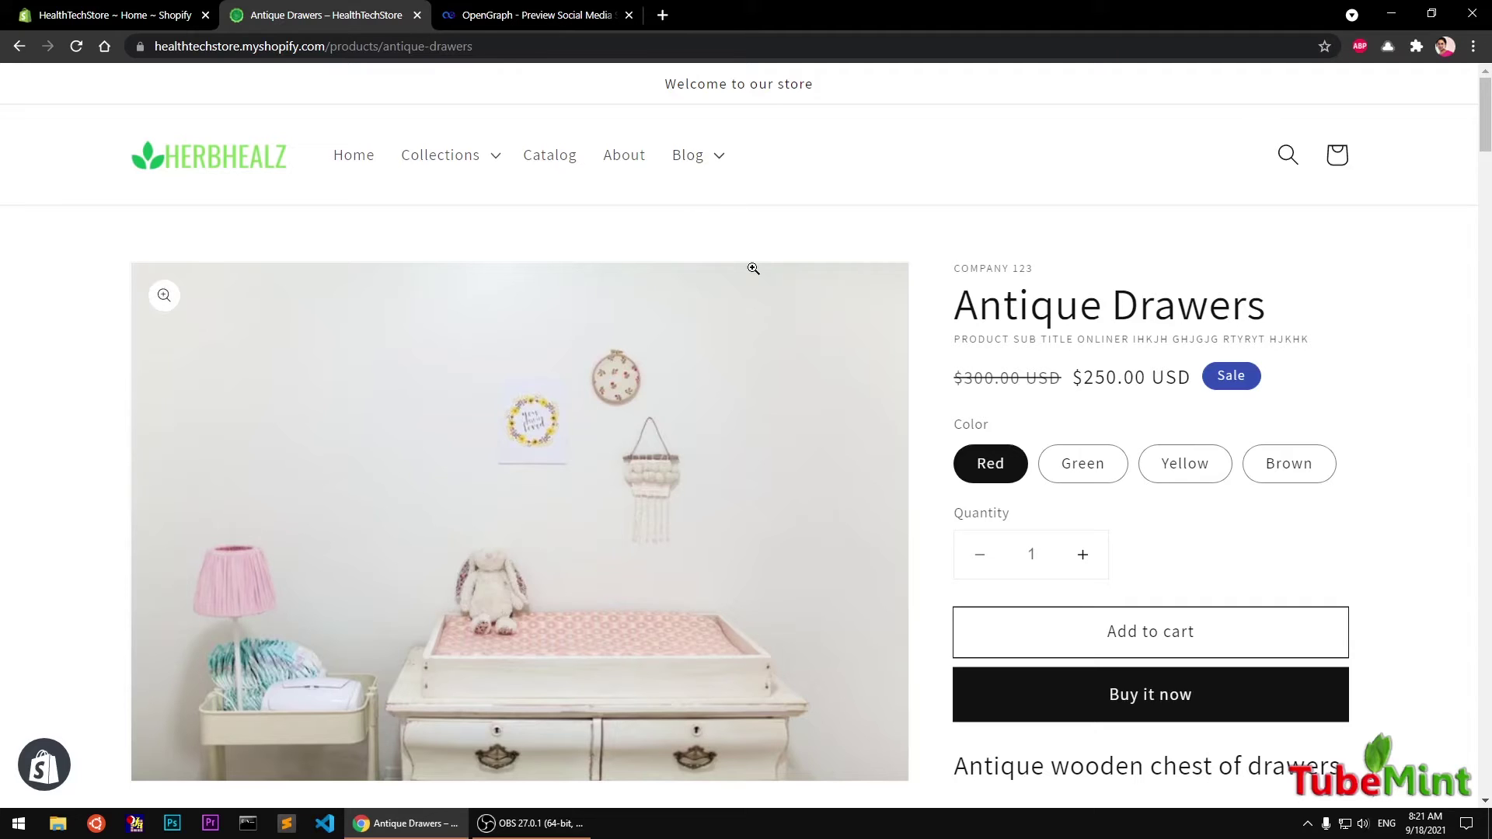
Step: Copy the Antique Drawers product URL from the address bar
click(457, 45)
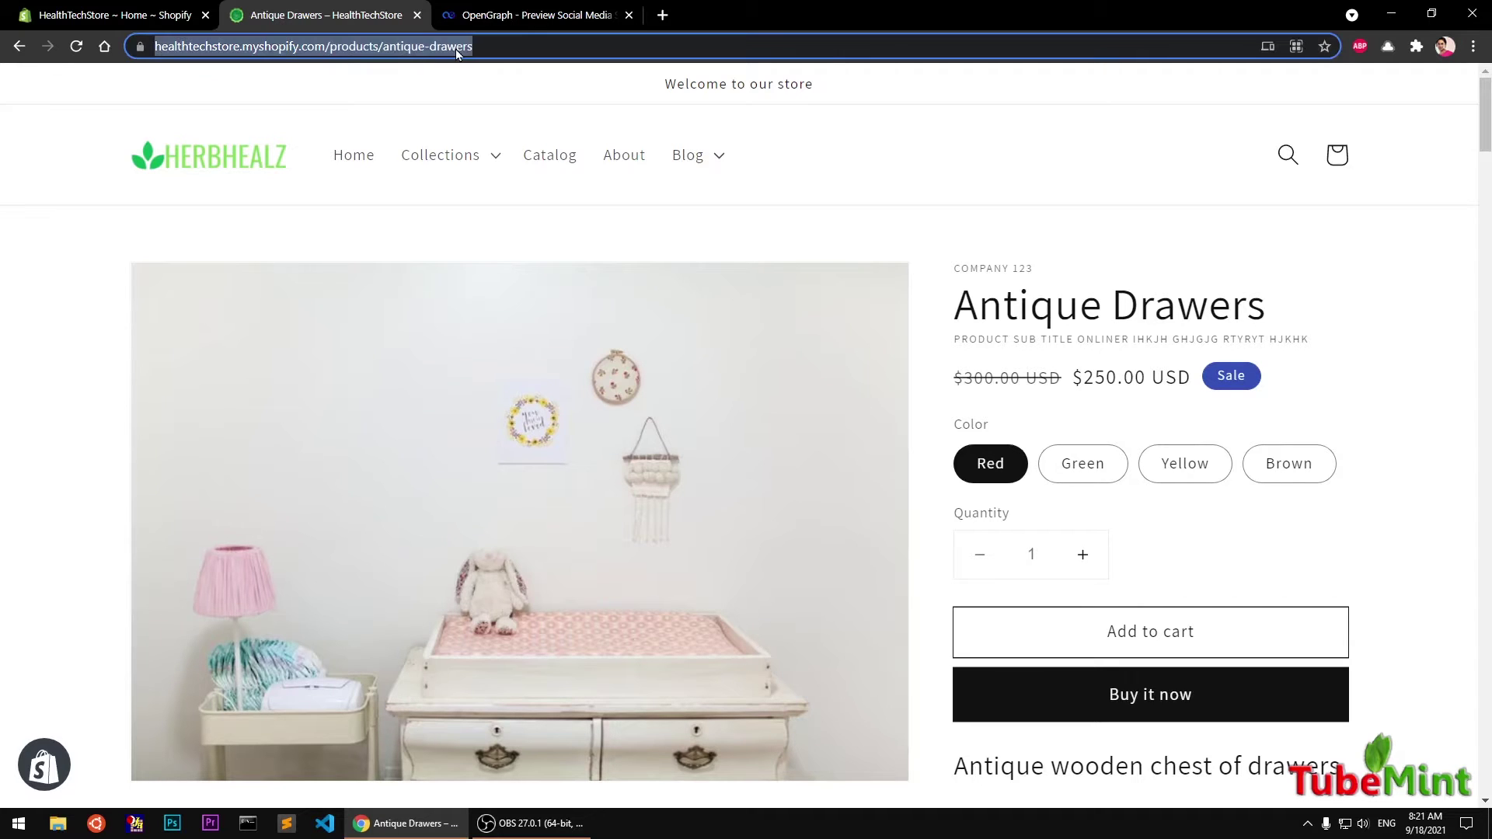
right_click(457, 47)
click(501, 173)
click(530, 15)
scroll(915, 633, down, 2)
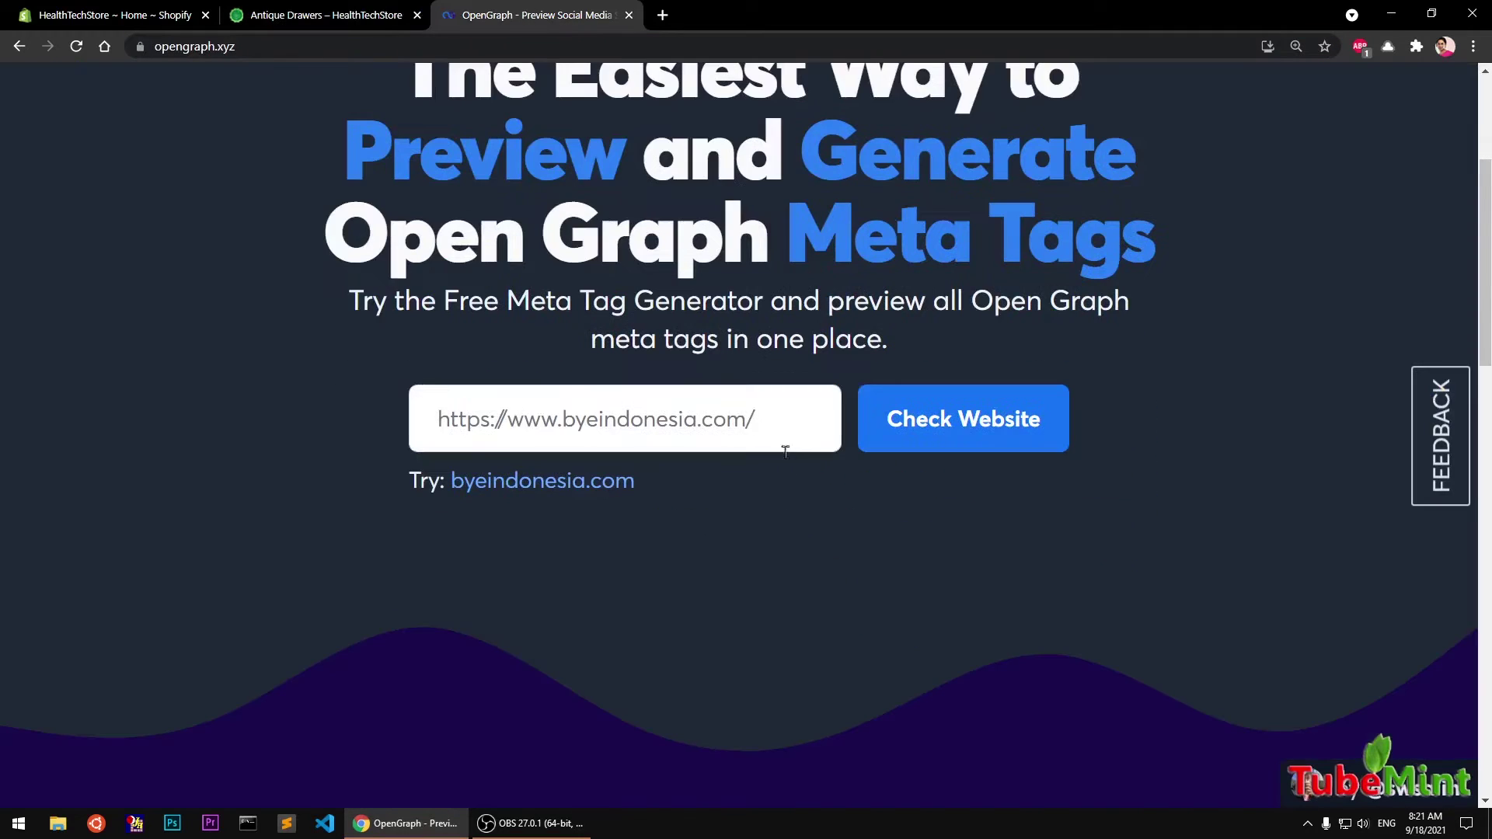
Step: Paste the product URL into the OpenGraph.xyz website address field
click(770, 419)
right_click(721, 415)
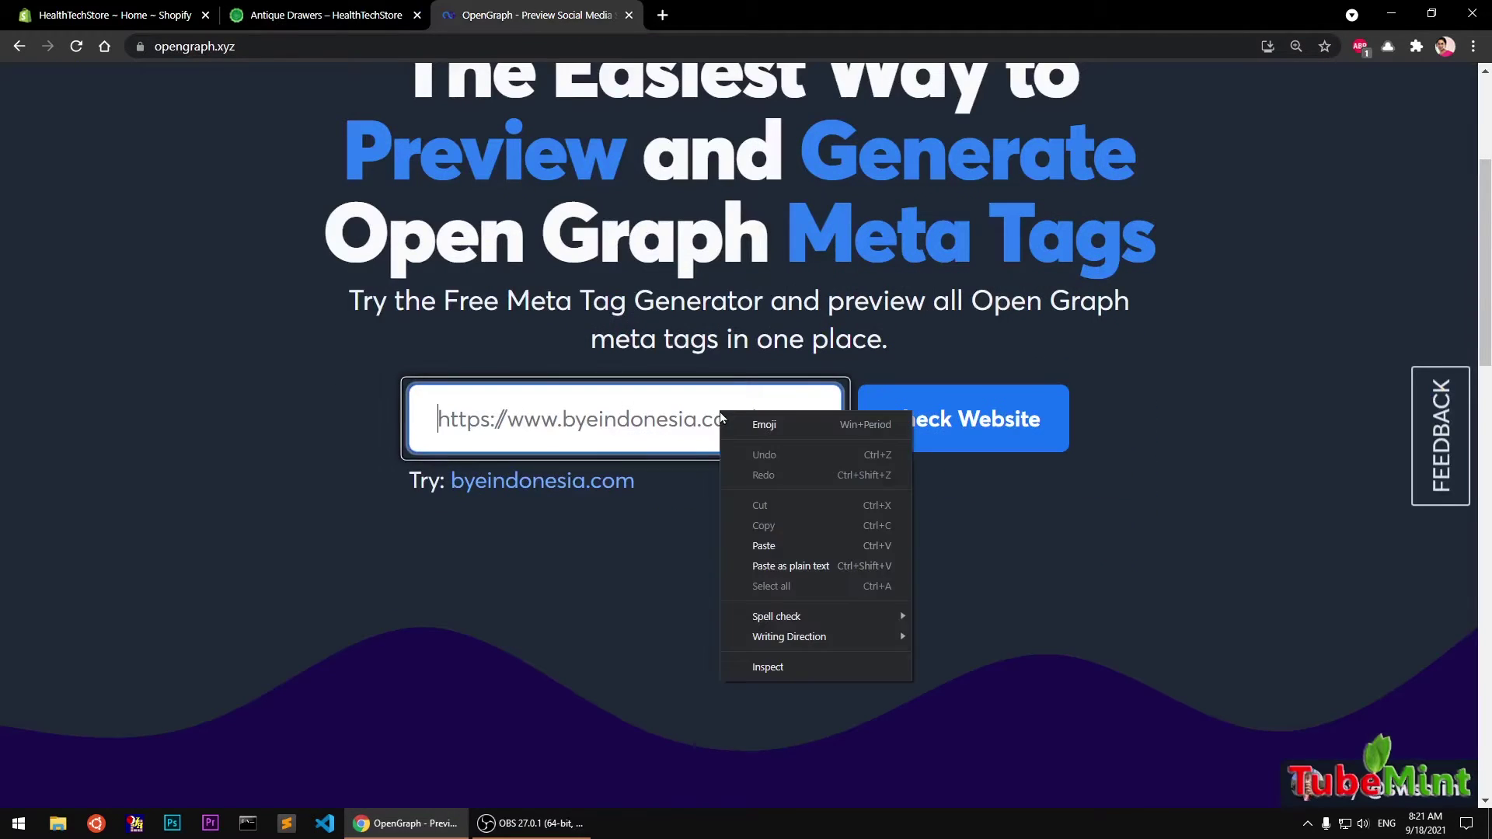
click(776, 546)
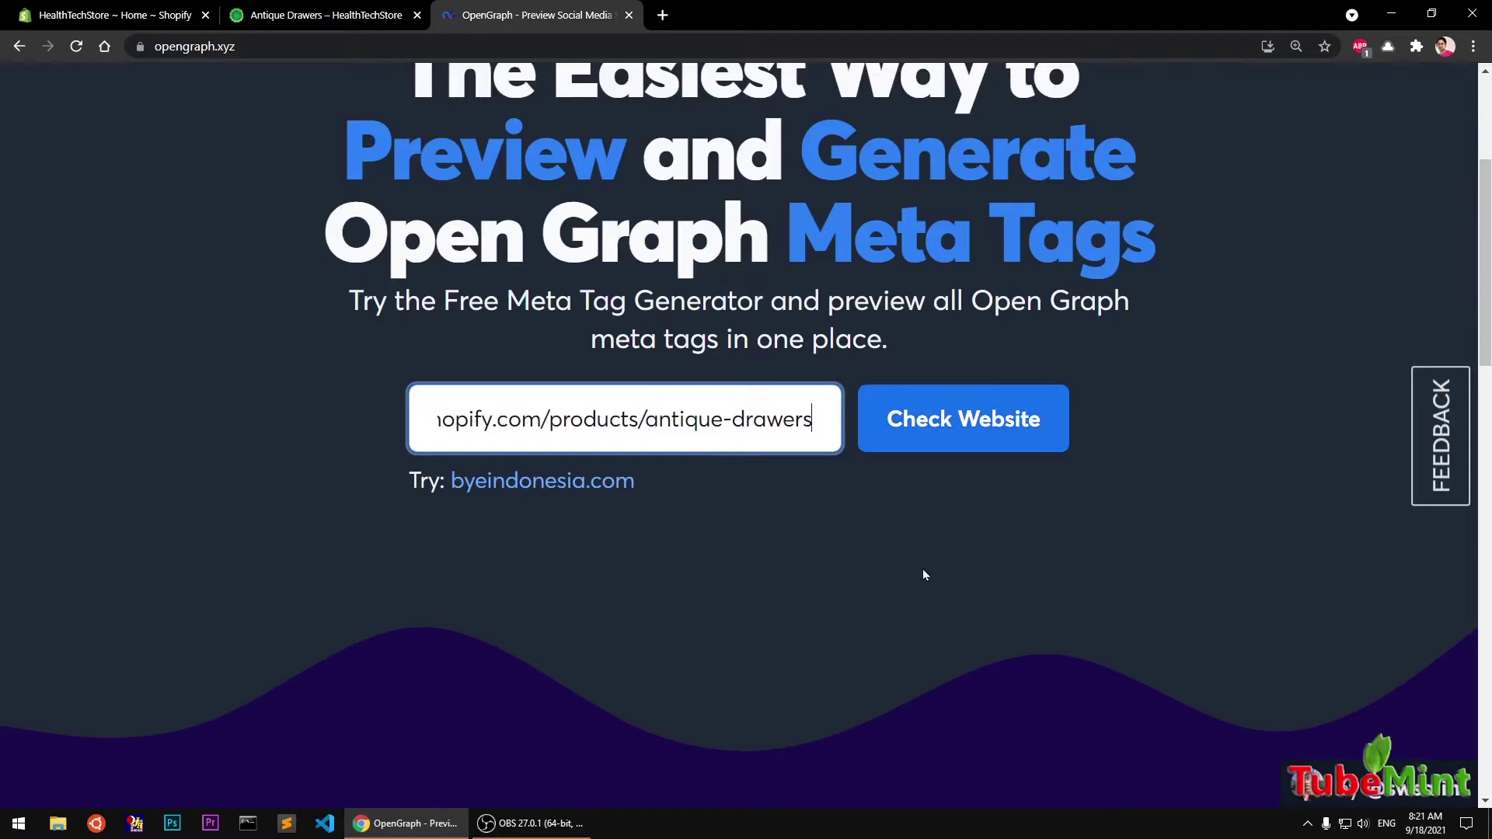
scroll(925, 571, up, 1)
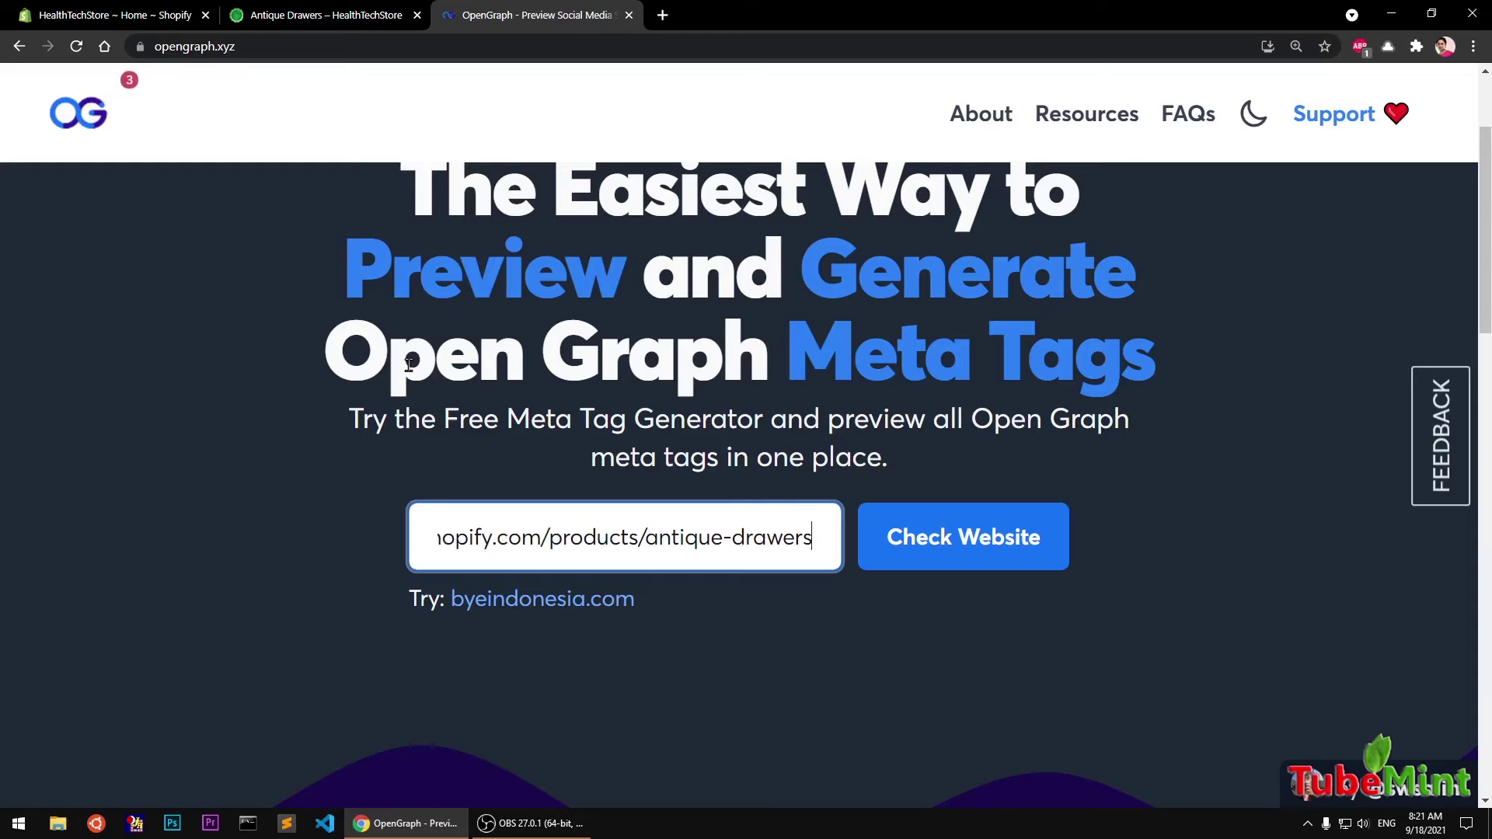
Step: Run Check Website on the Antique Drawers product URL to generate its previews and meta tags
click(973, 548)
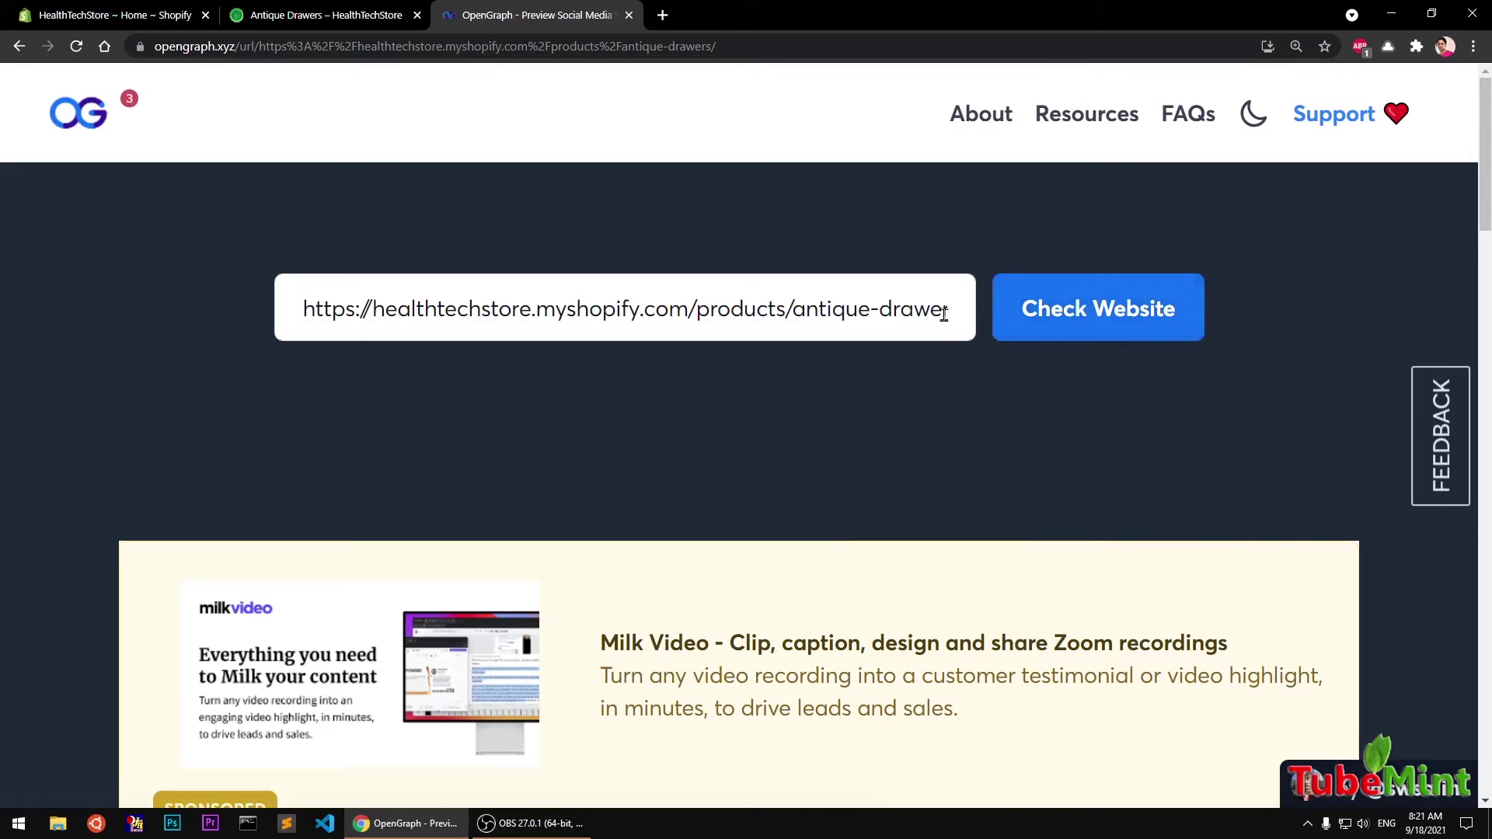
scroll(1063, 440, down, 1)
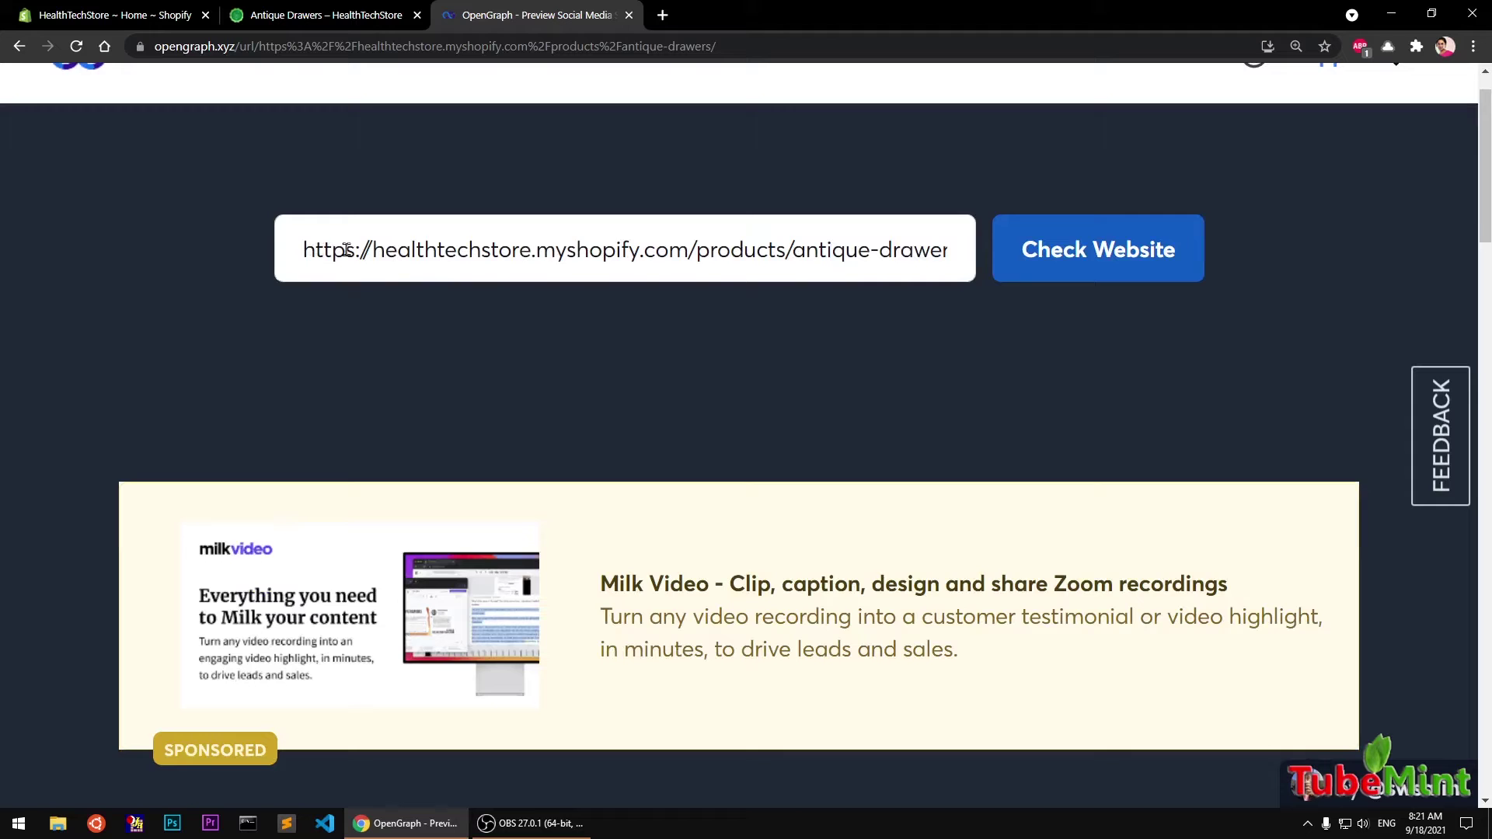
scroll(894, 411, down, 4)
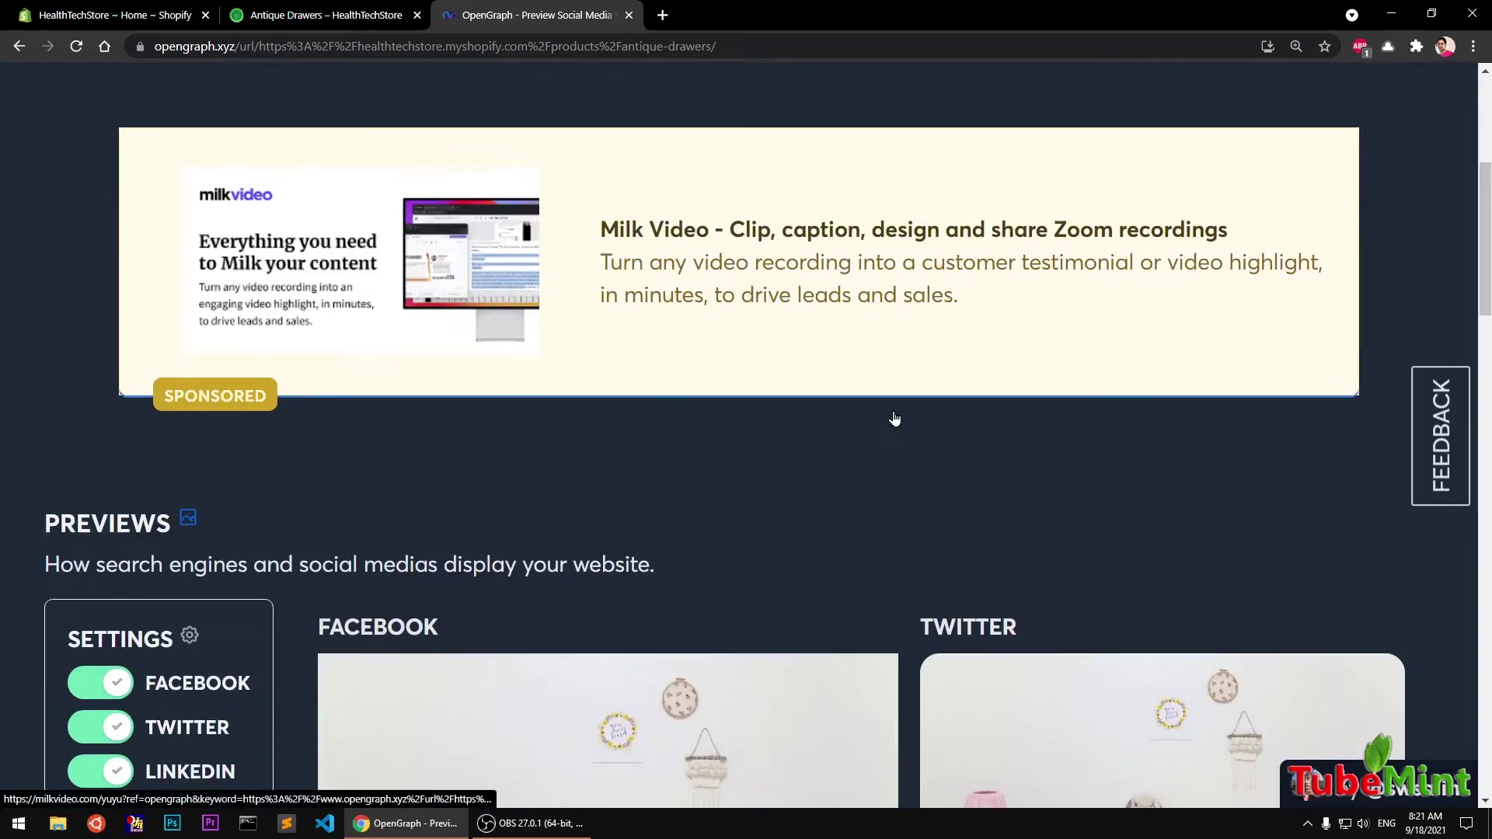
scroll(893, 414, down, 3)
scroll(894, 417, down, 3)
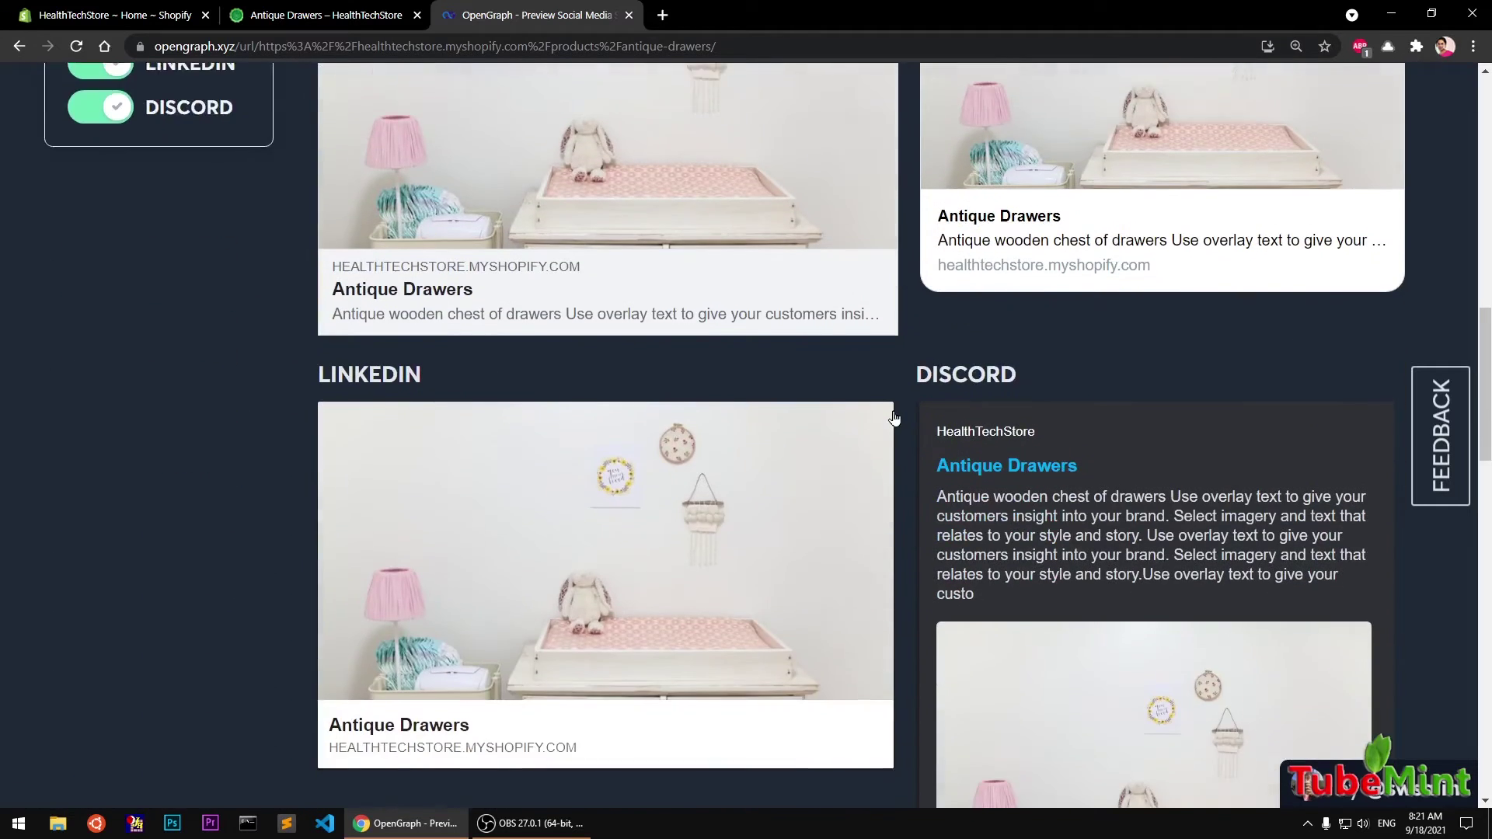
scroll(895, 419, down, 3)
scroll(894, 419, down, 2)
scroll(895, 419, down, 2)
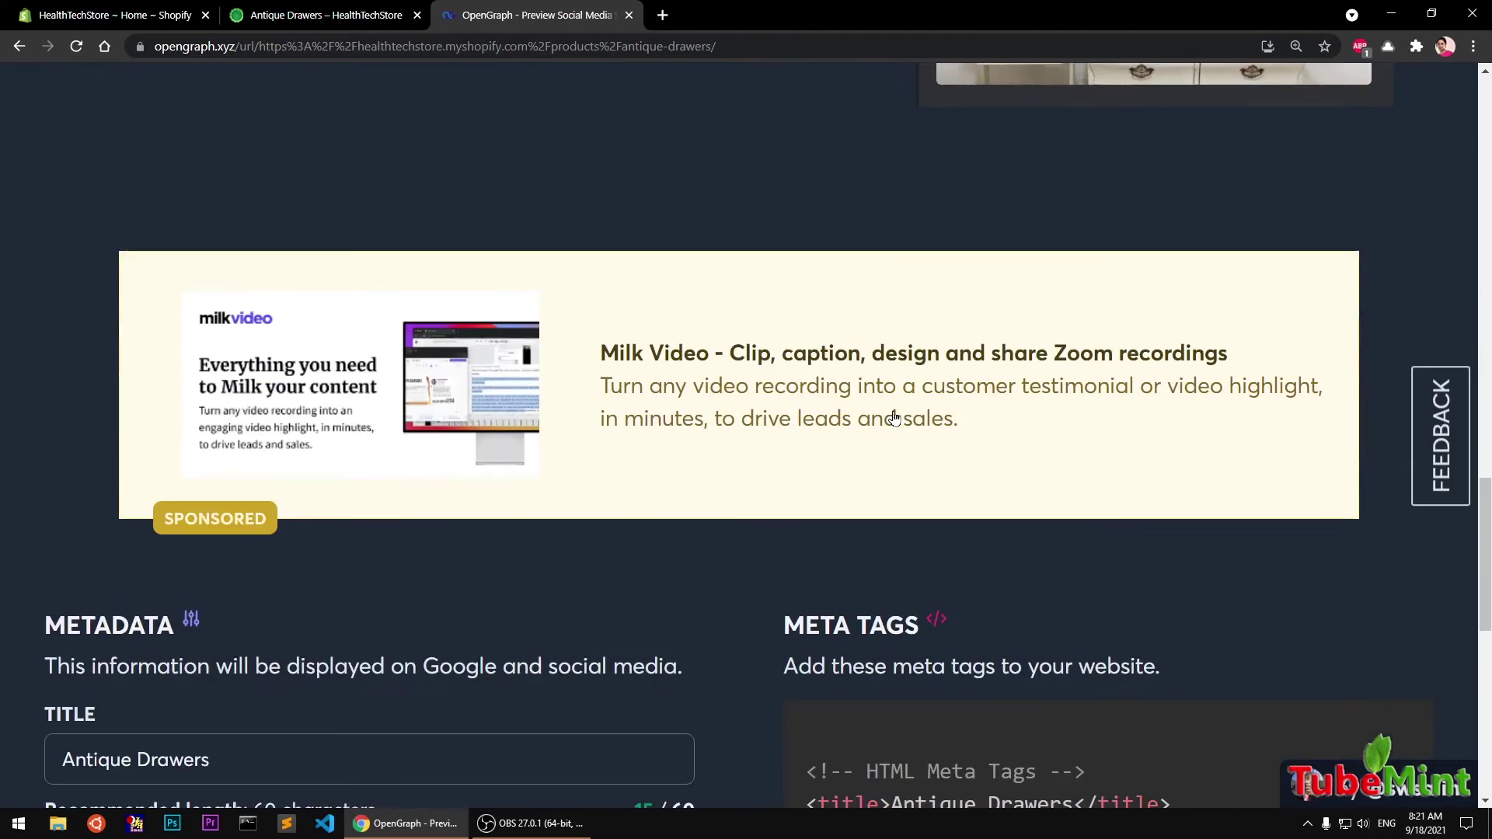
scroll(894, 414, down, 3)
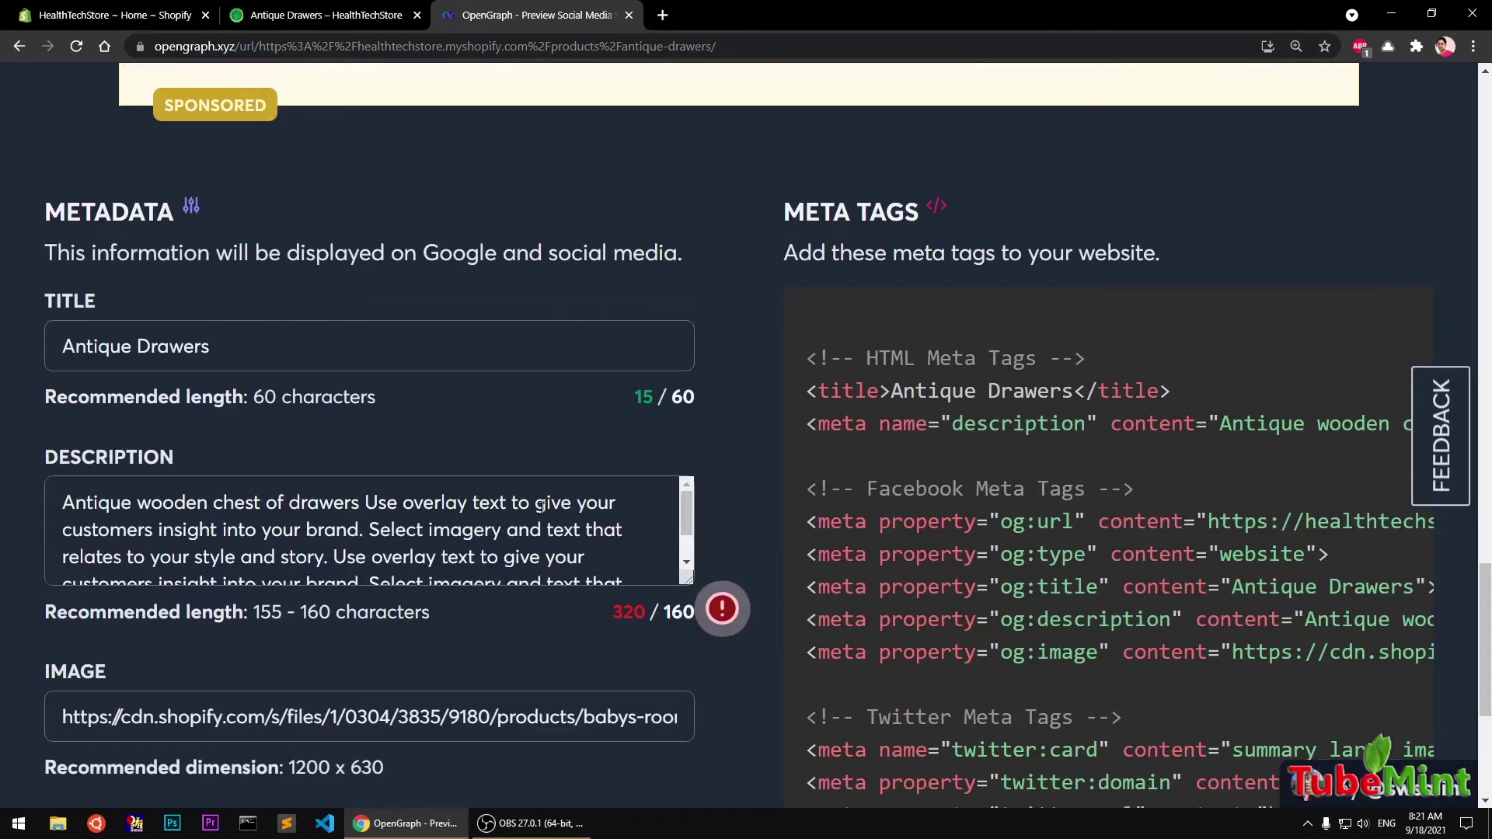
scroll(540, 504, up, 3)
scroll(543, 508, up, 1)
scroll(543, 508, up, 3)
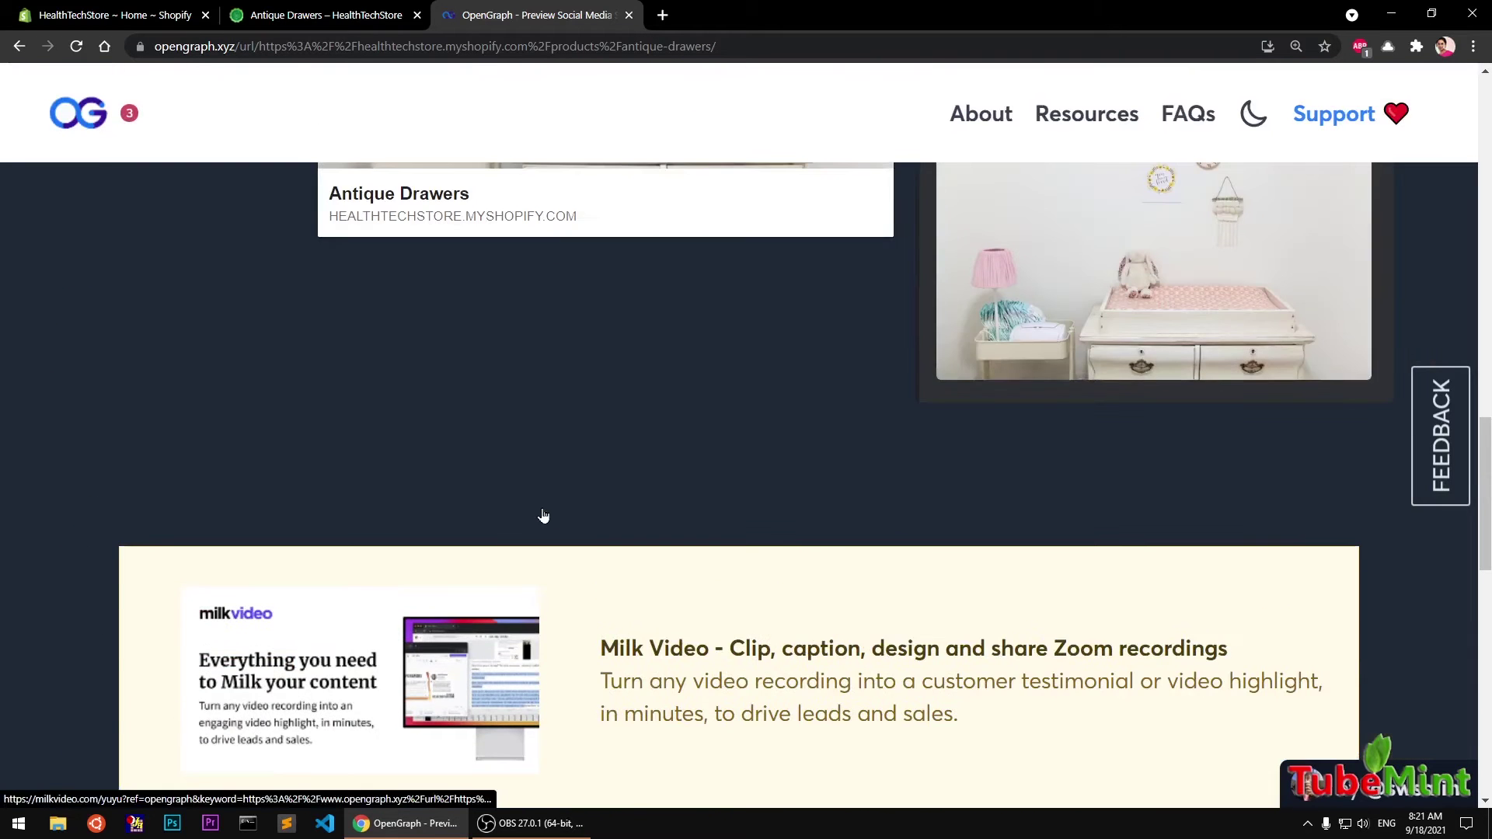
scroll(542, 511, up, 3)
scroll(543, 513, up, 1)
scroll(542, 515, up, 4)
scroll(543, 513, up, 1)
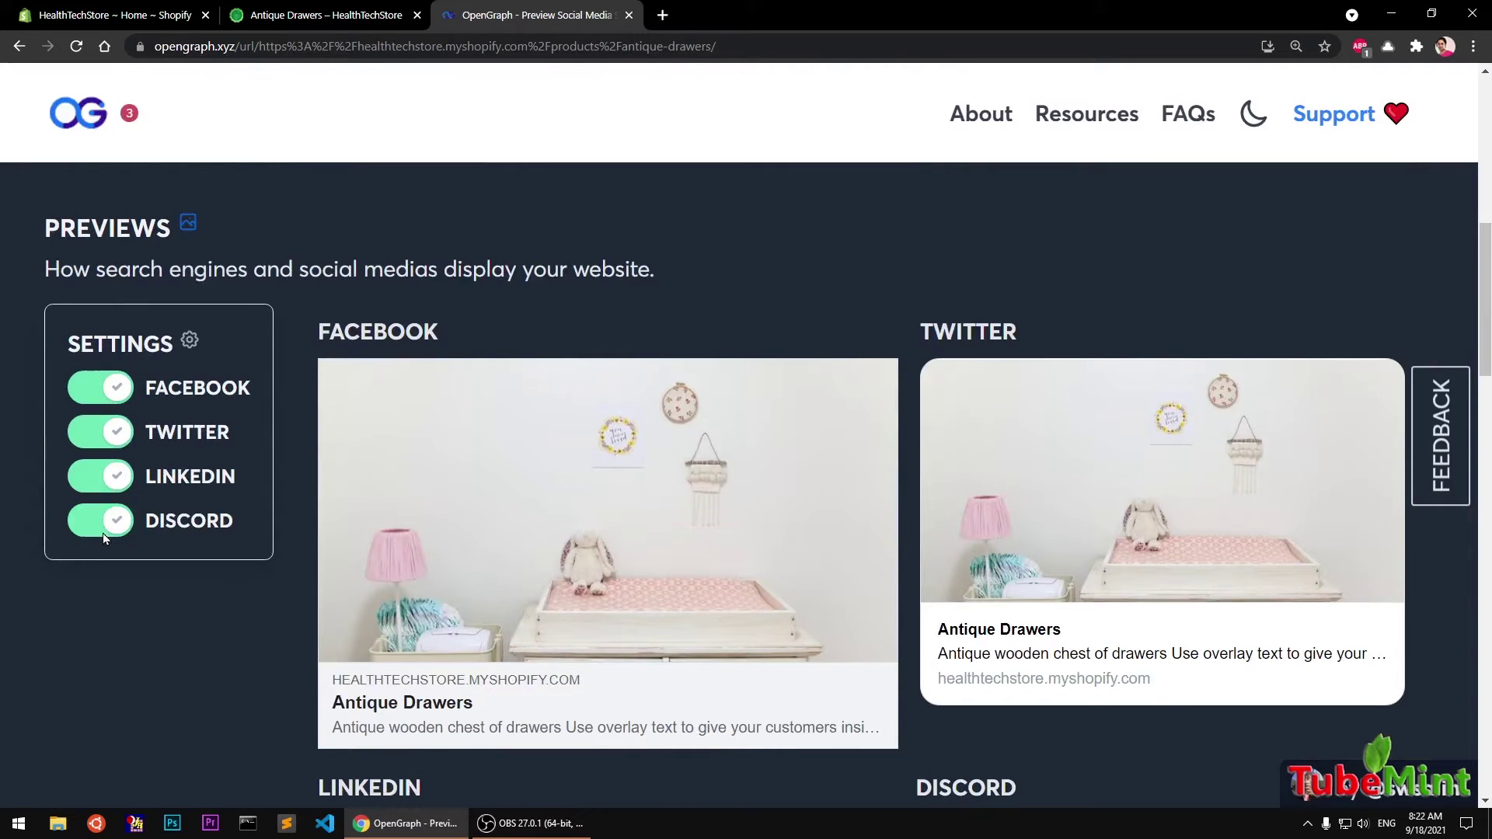
scroll(770, 545, down, 1)
scroll(771, 544, down, 3)
scroll(771, 545, down, 1)
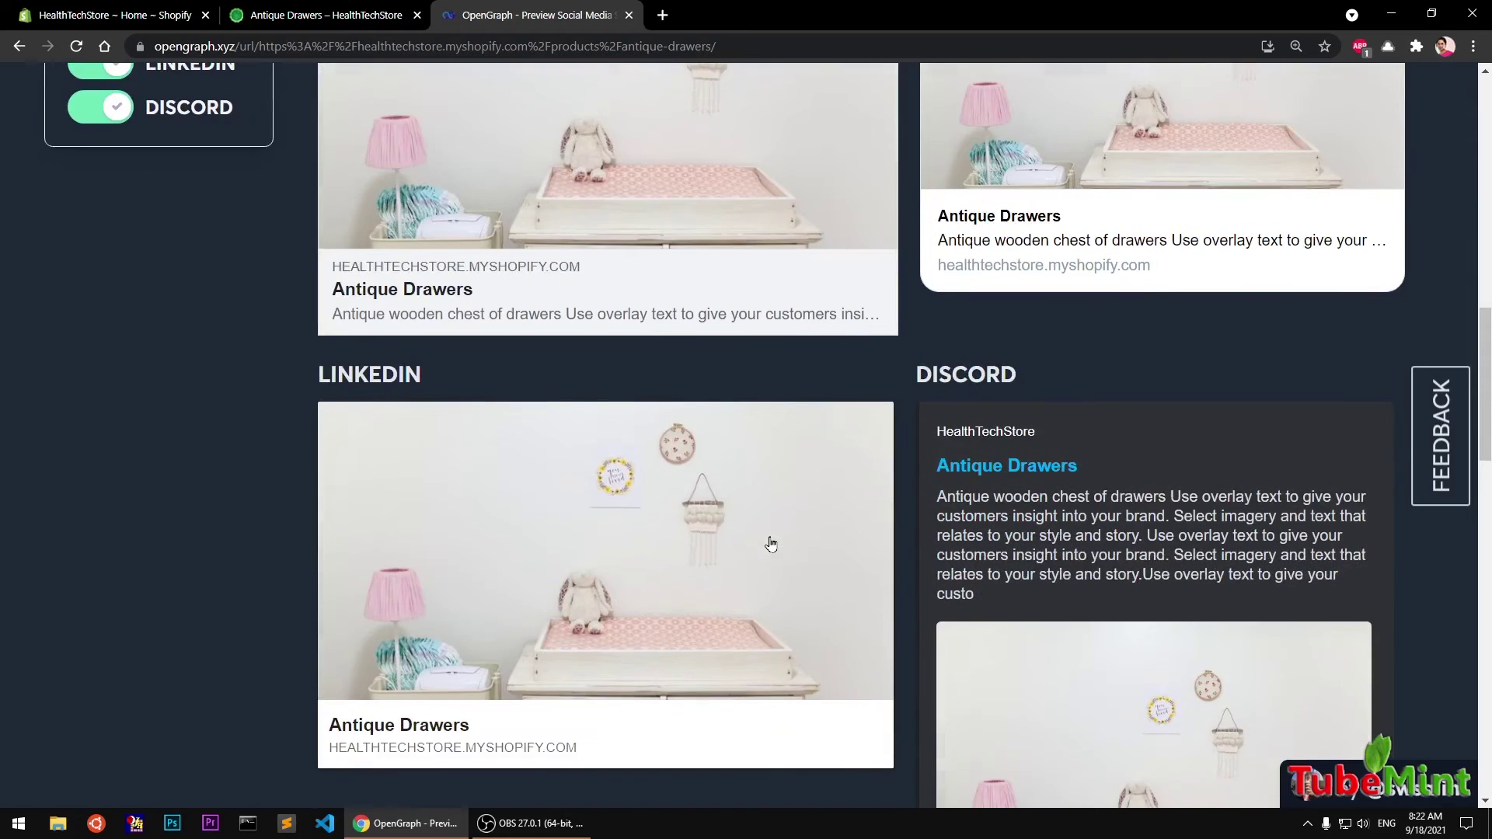
scroll(771, 545, down, 3)
scroll(771, 544, down, 1)
scroll(770, 544, down, 3)
scroll(770, 545, down, 3)
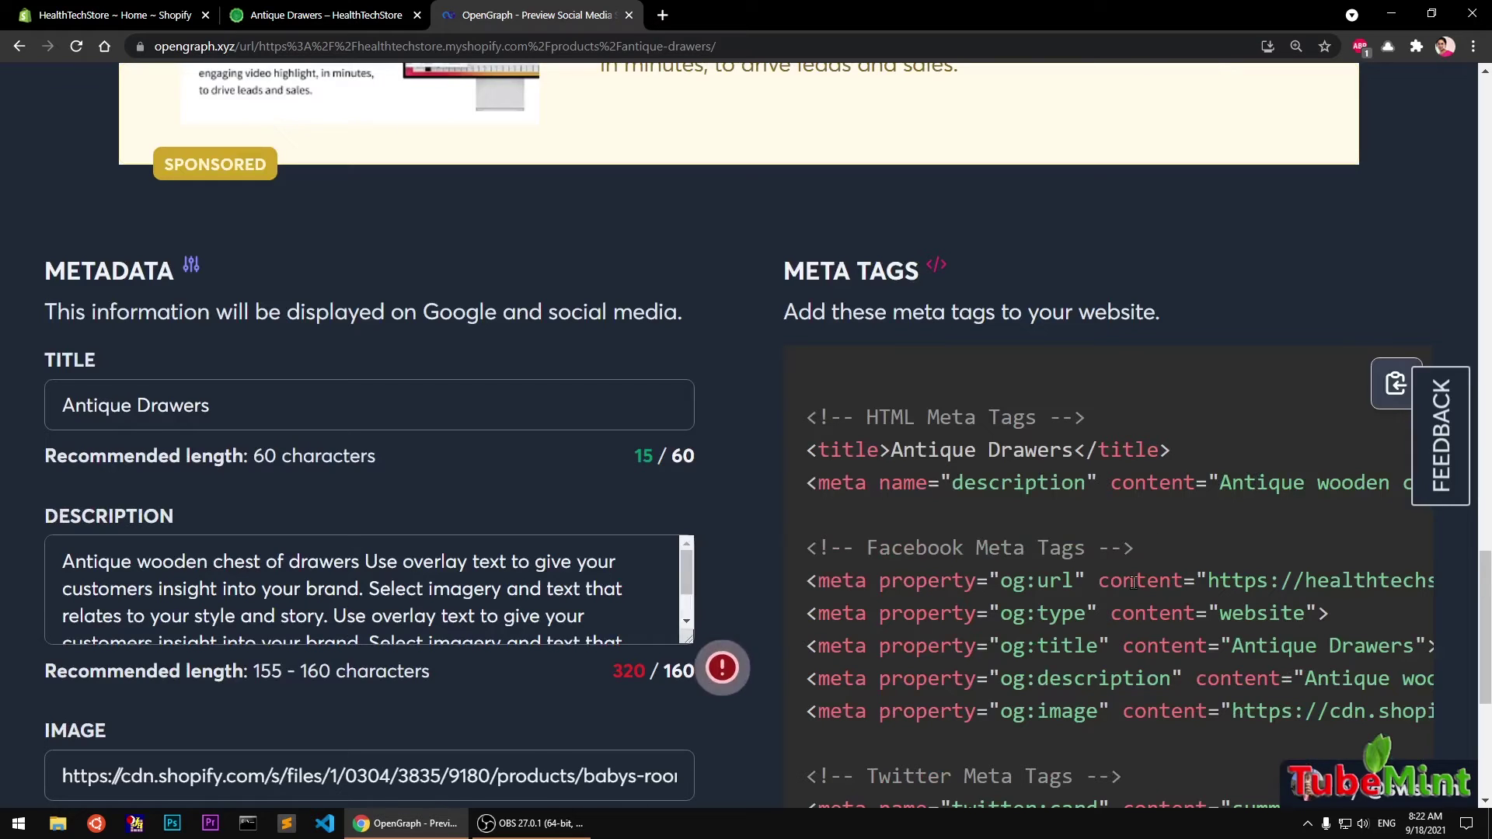
scroll(1136, 583, down, 1)
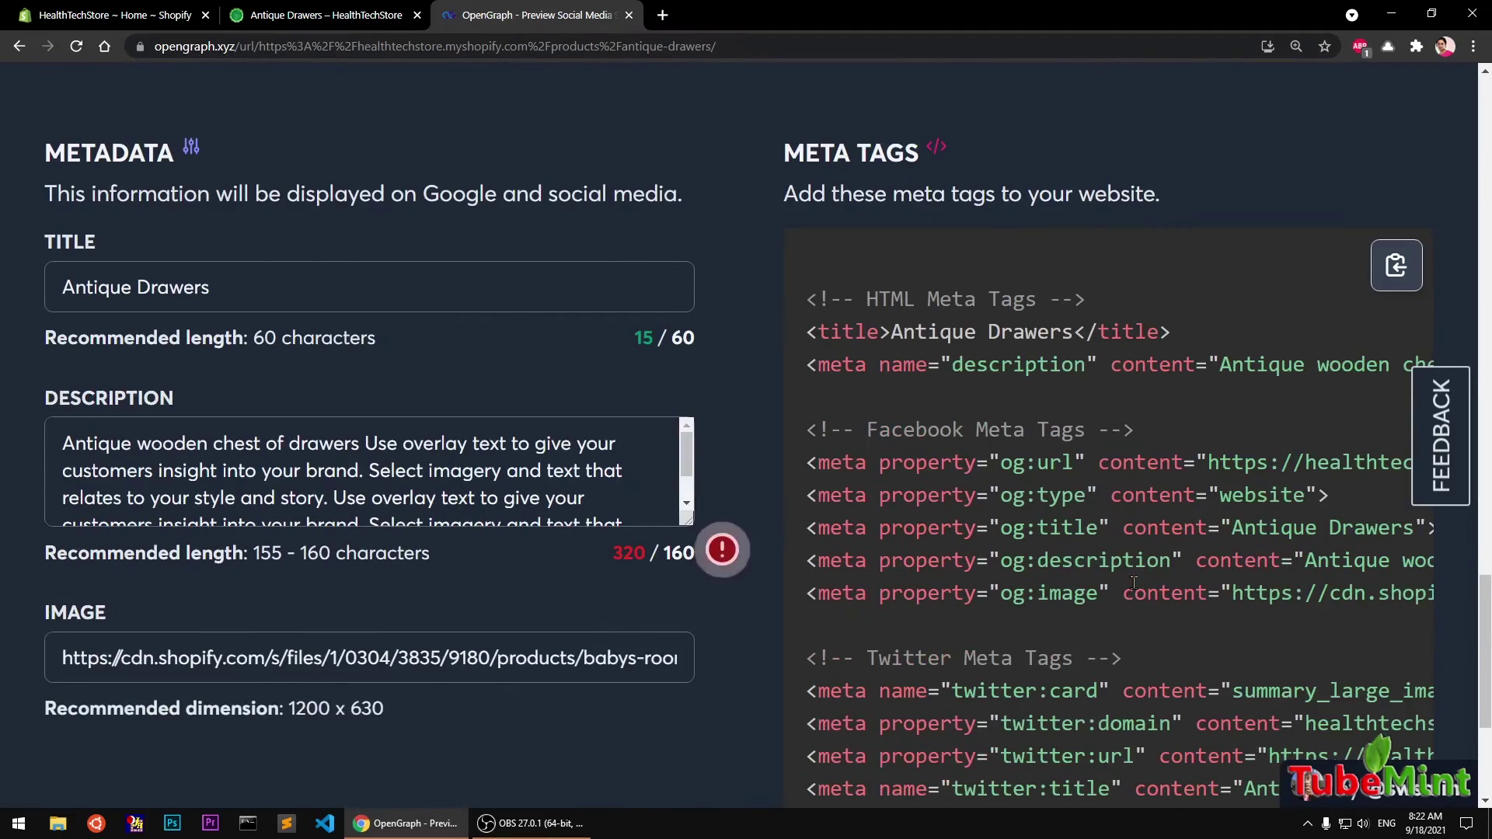
drag(800, 298, 1172, 374)
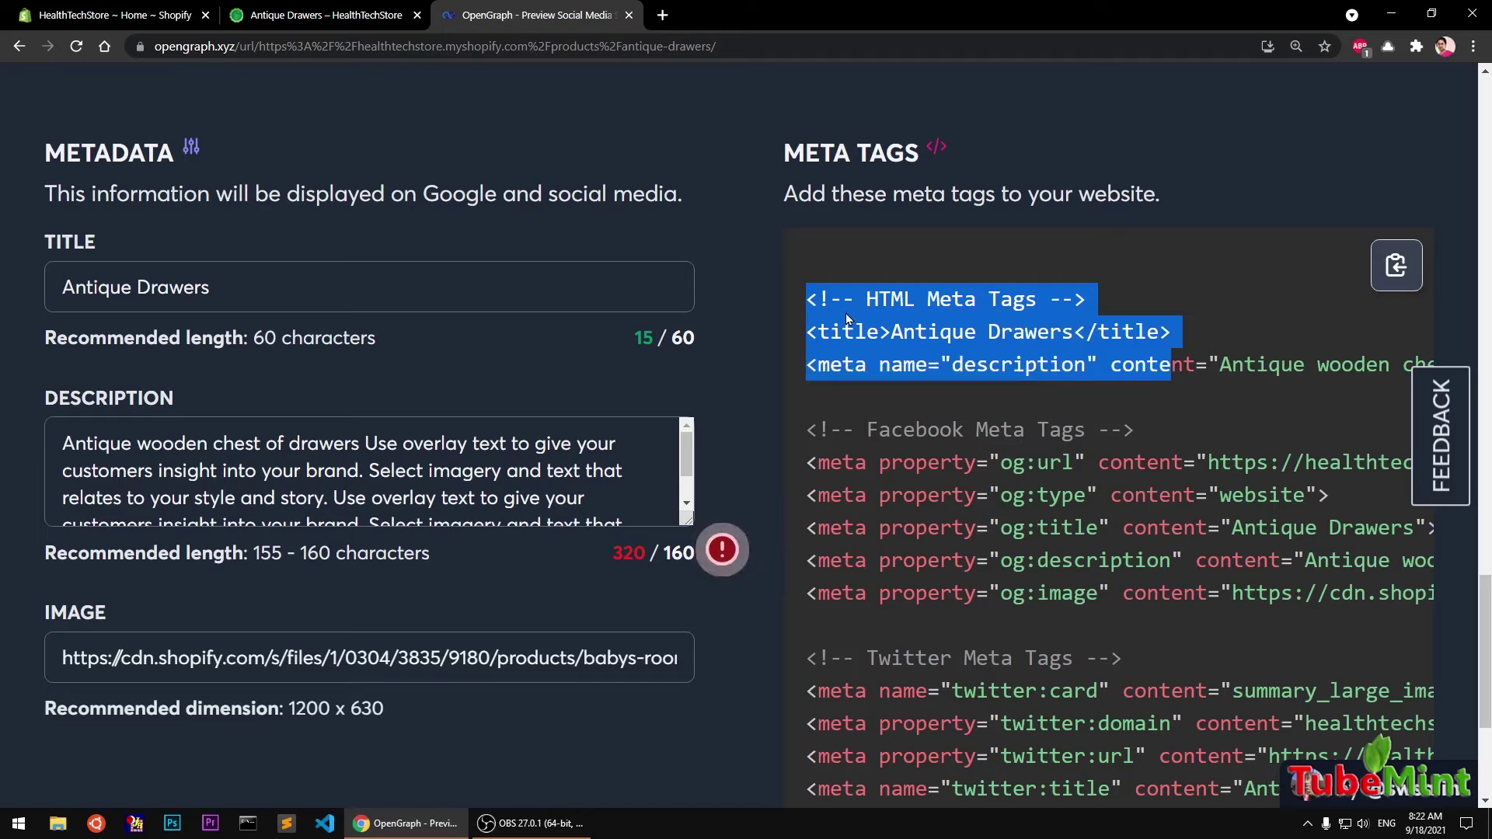
click(959, 422)
drag(859, 432, 1123, 435)
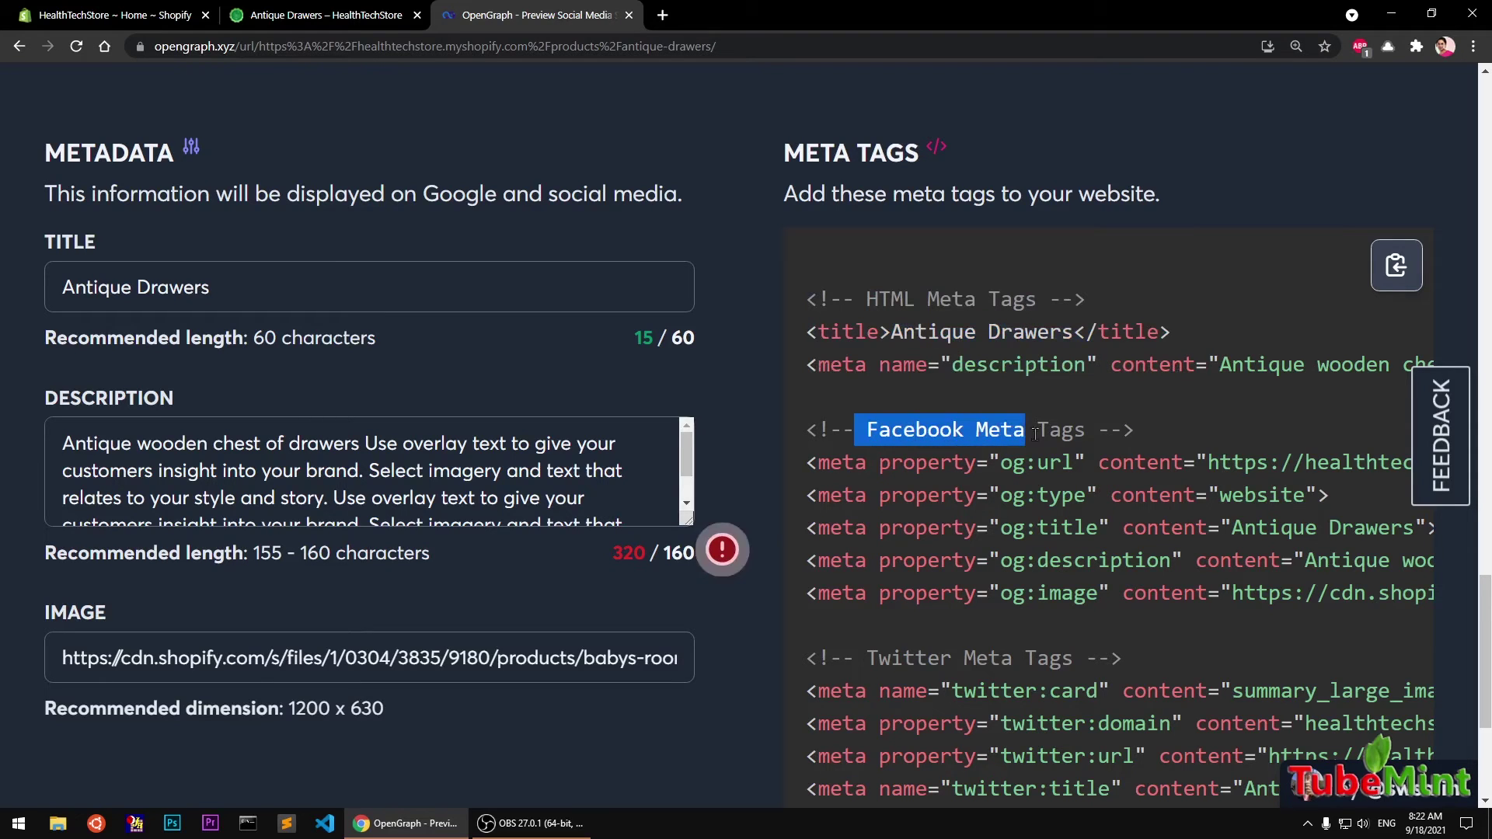
drag(1039, 463, 1148, 495)
drag(1026, 528, 1121, 528)
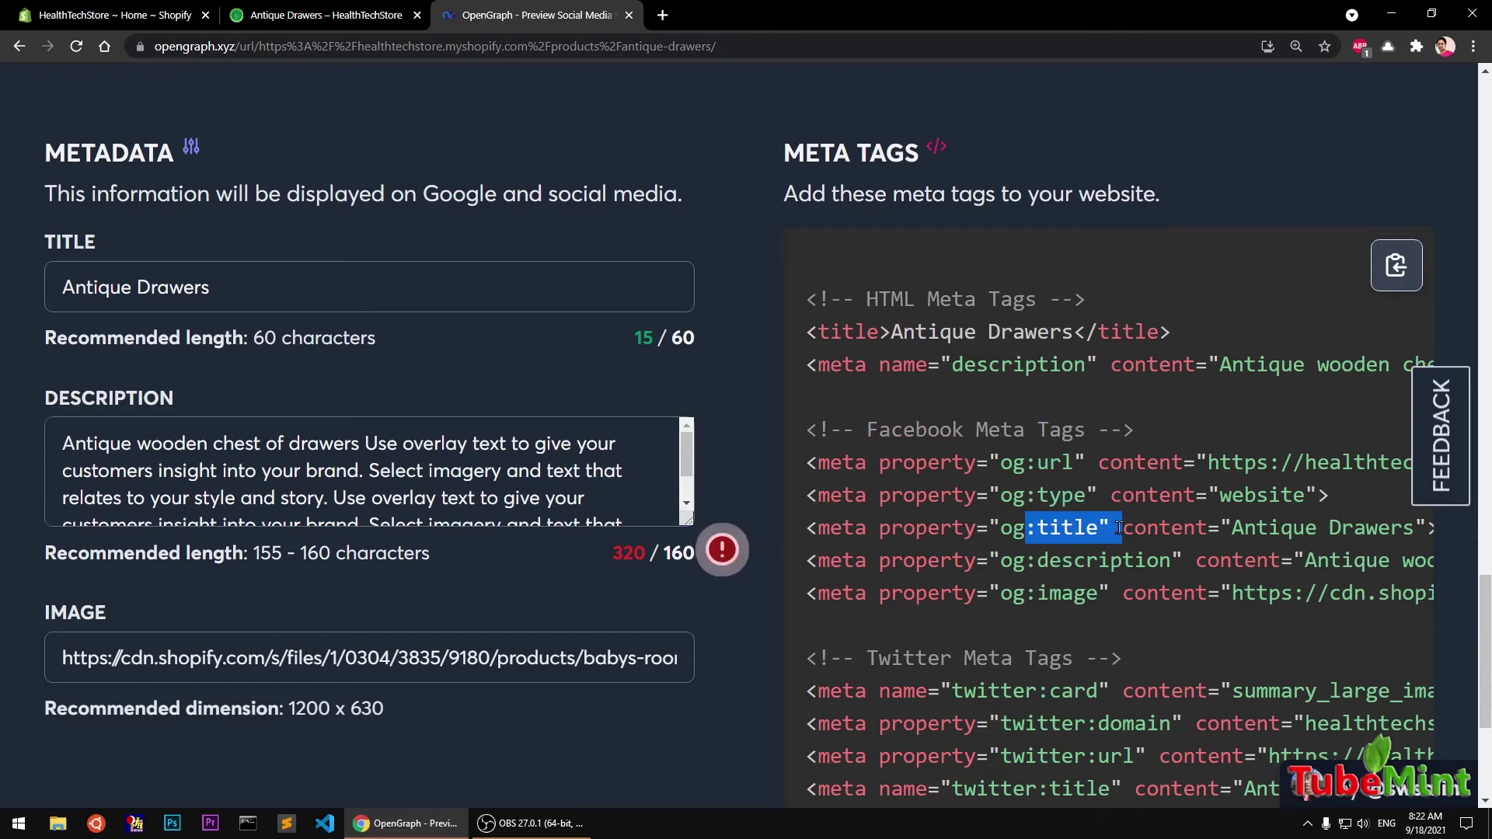
drag(1050, 562, 1148, 561)
drag(1038, 593, 1098, 594)
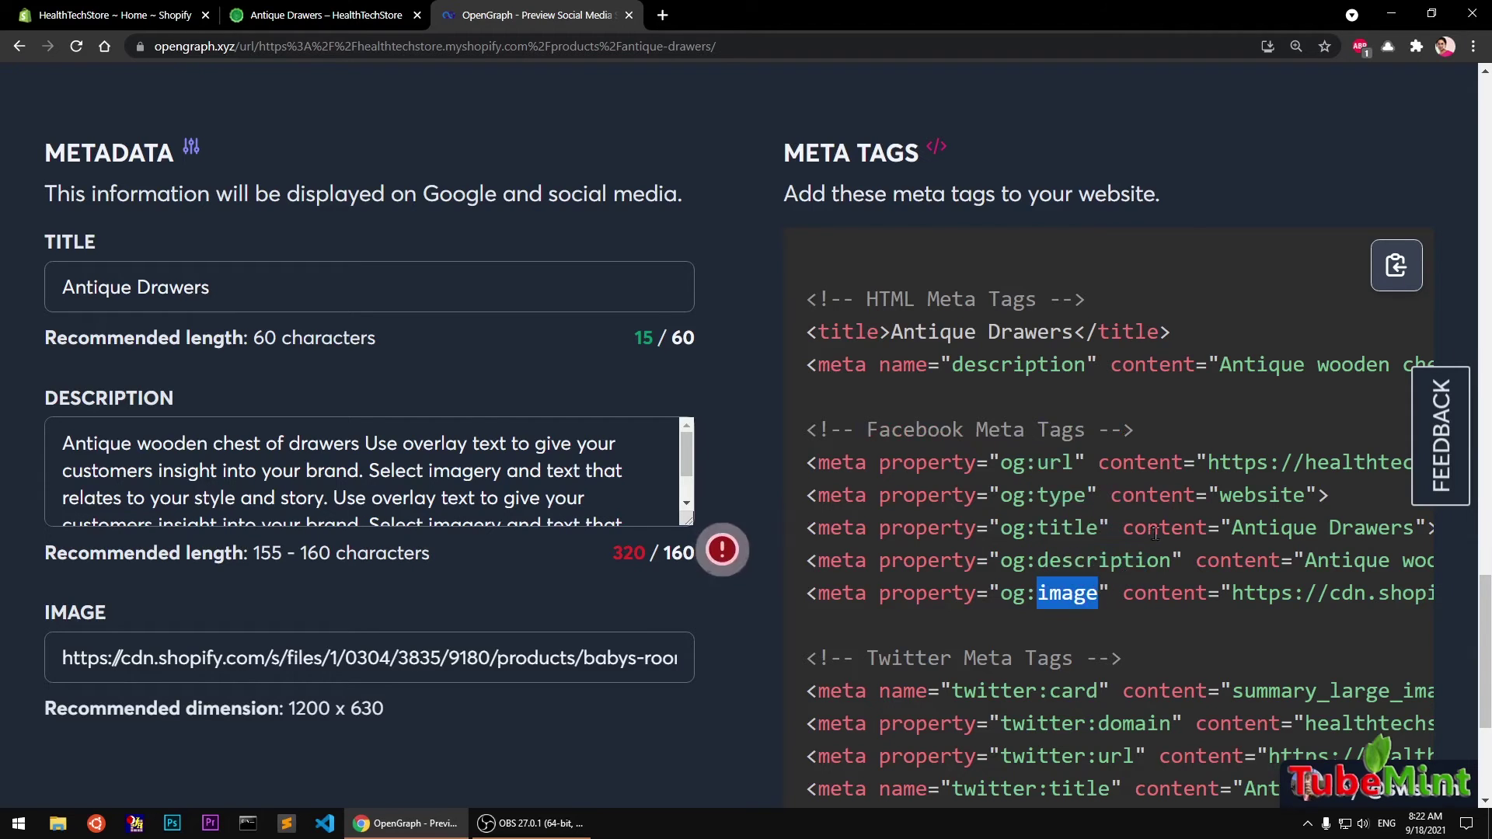
scroll(1158, 531, down, 2)
drag(857, 423, 1088, 428)
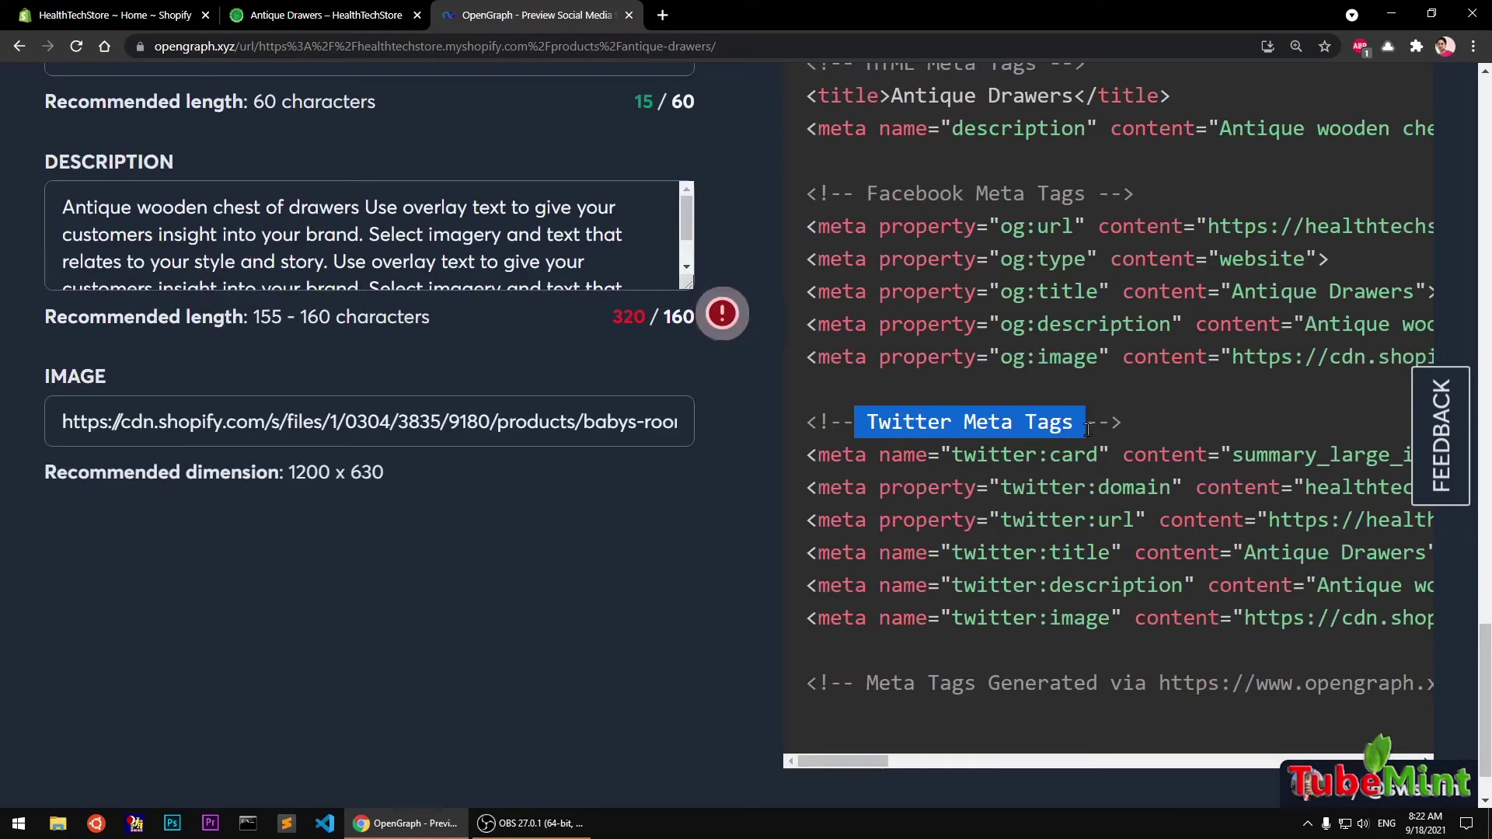
drag(869, 426, 1075, 429)
drag(953, 458, 1099, 458)
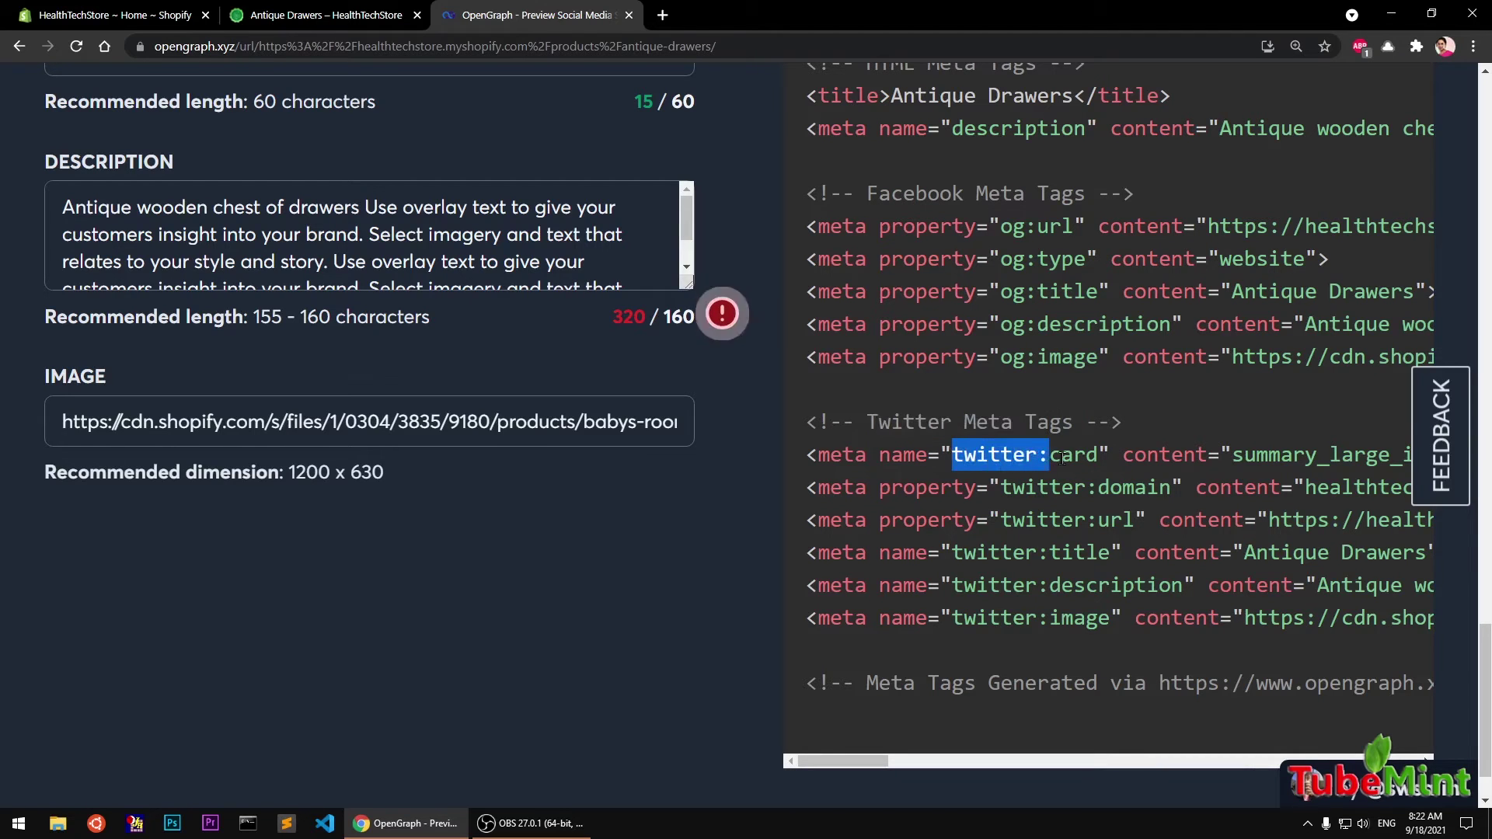
click(1153, 506)
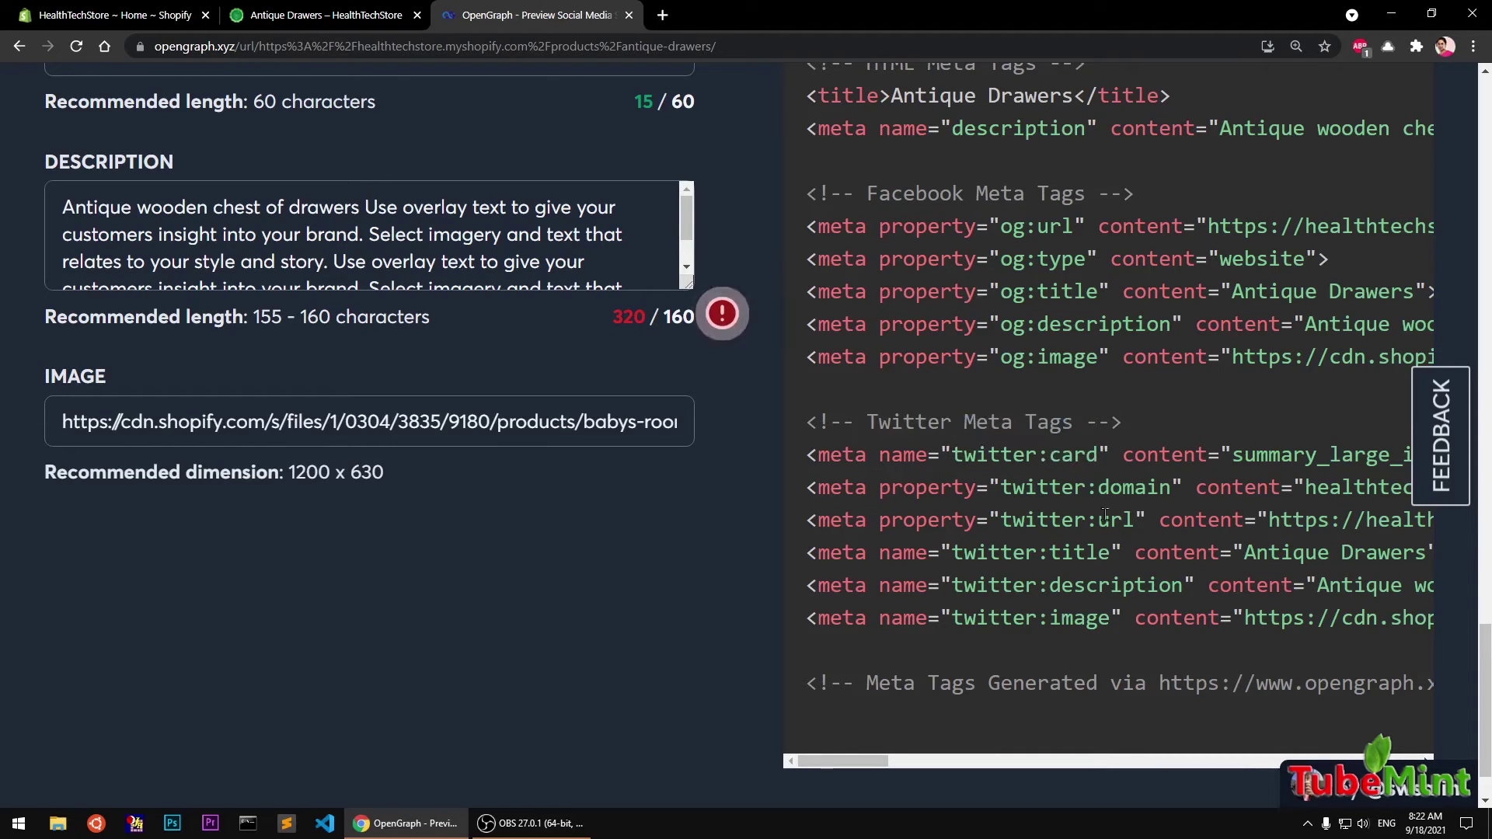
drag(1000, 487, 1172, 494)
drag(1002, 521, 1148, 527)
mouse_move(953, 553)
mouse_down()
mouse_move(1124, 554)
mouse_move(1000, 620)
mouse_up()
click(1073, 601)
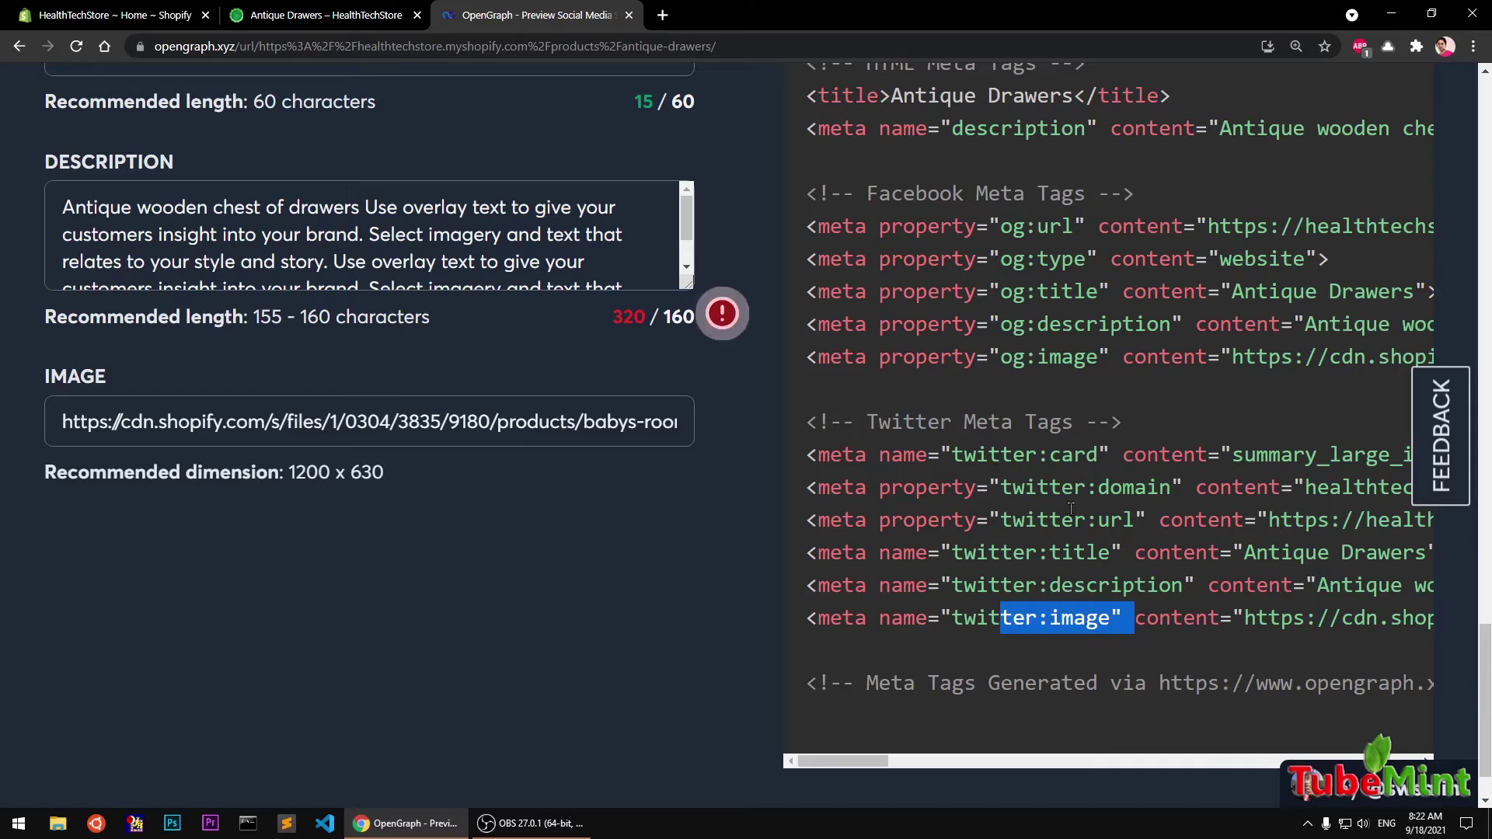
scroll(1064, 499, down, 1)
scroll(1064, 498, up, 2)
scroll(1223, 455, up, 4)
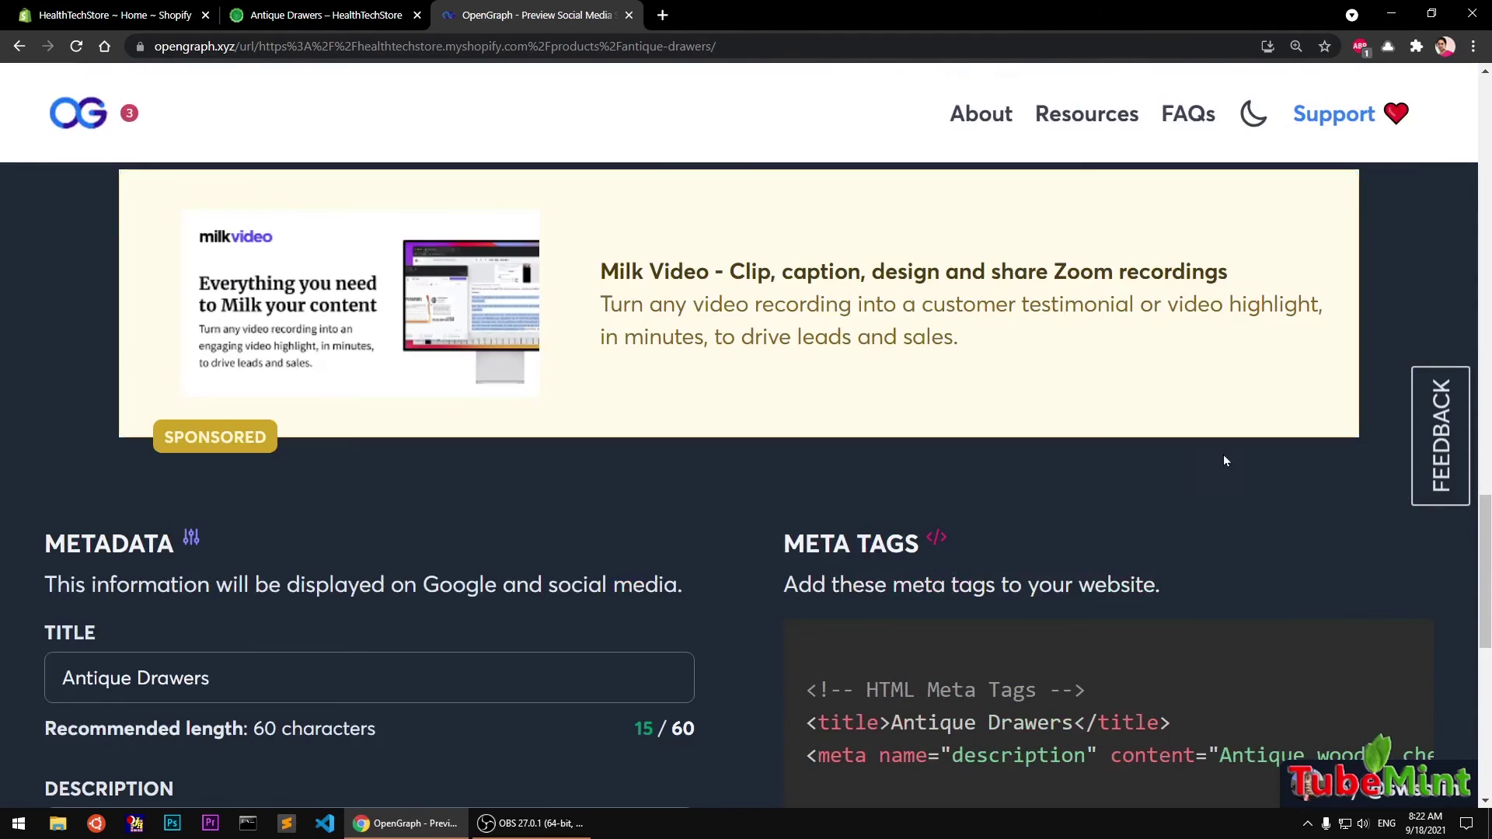
scroll(1235, 553, down, 2)
Step: Copy the generated meta tags to the clipboard from the META TAGS panel
click(1396, 420)
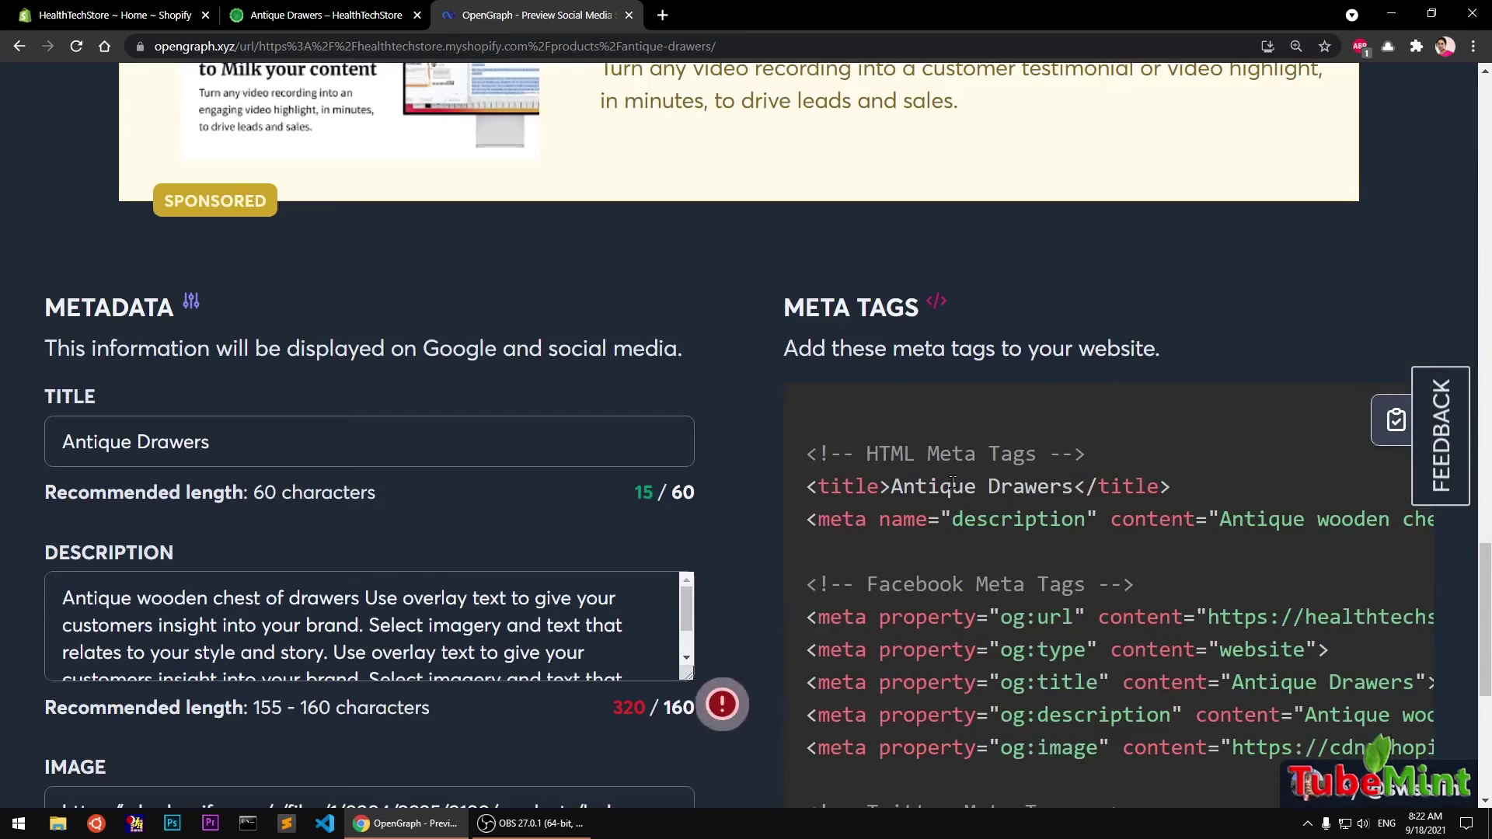
scroll(953, 484, down, 2)
scroll(953, 484, down, 2)
scroll(952, 484, up, 4)
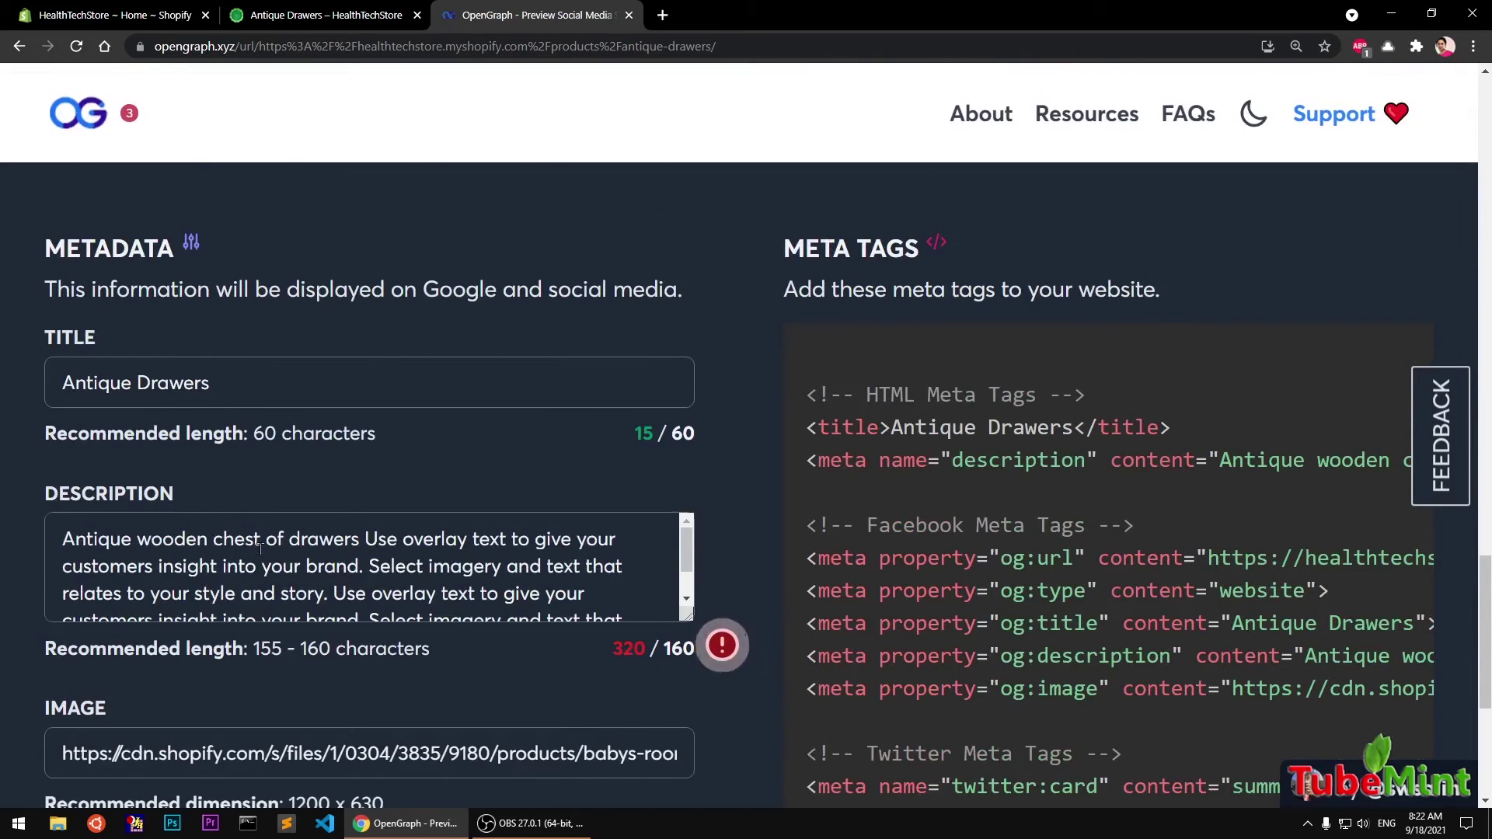
drag(687, 560, 691, 601)
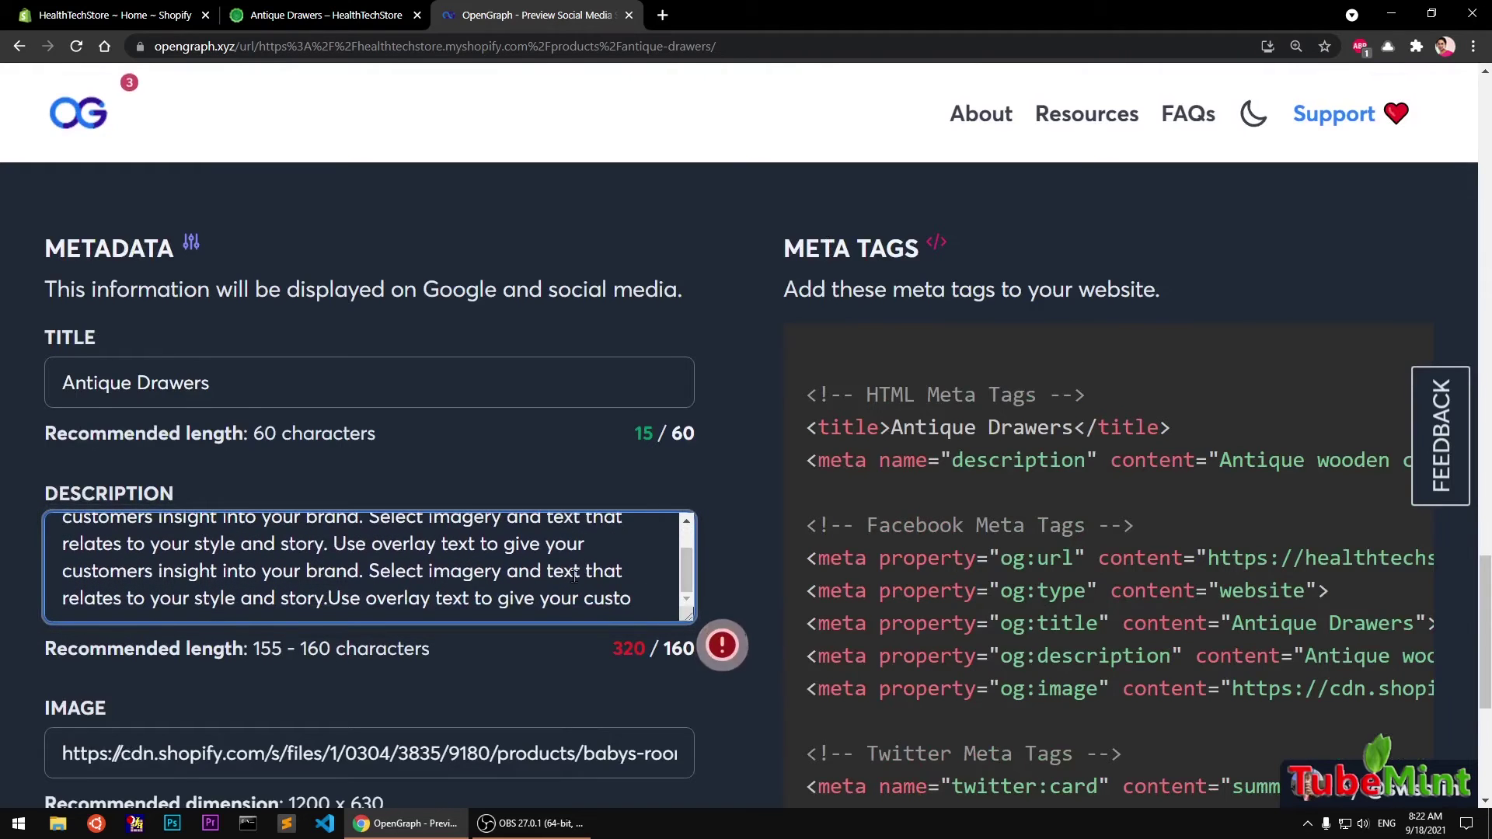
scroll(571, 577, down, 2)
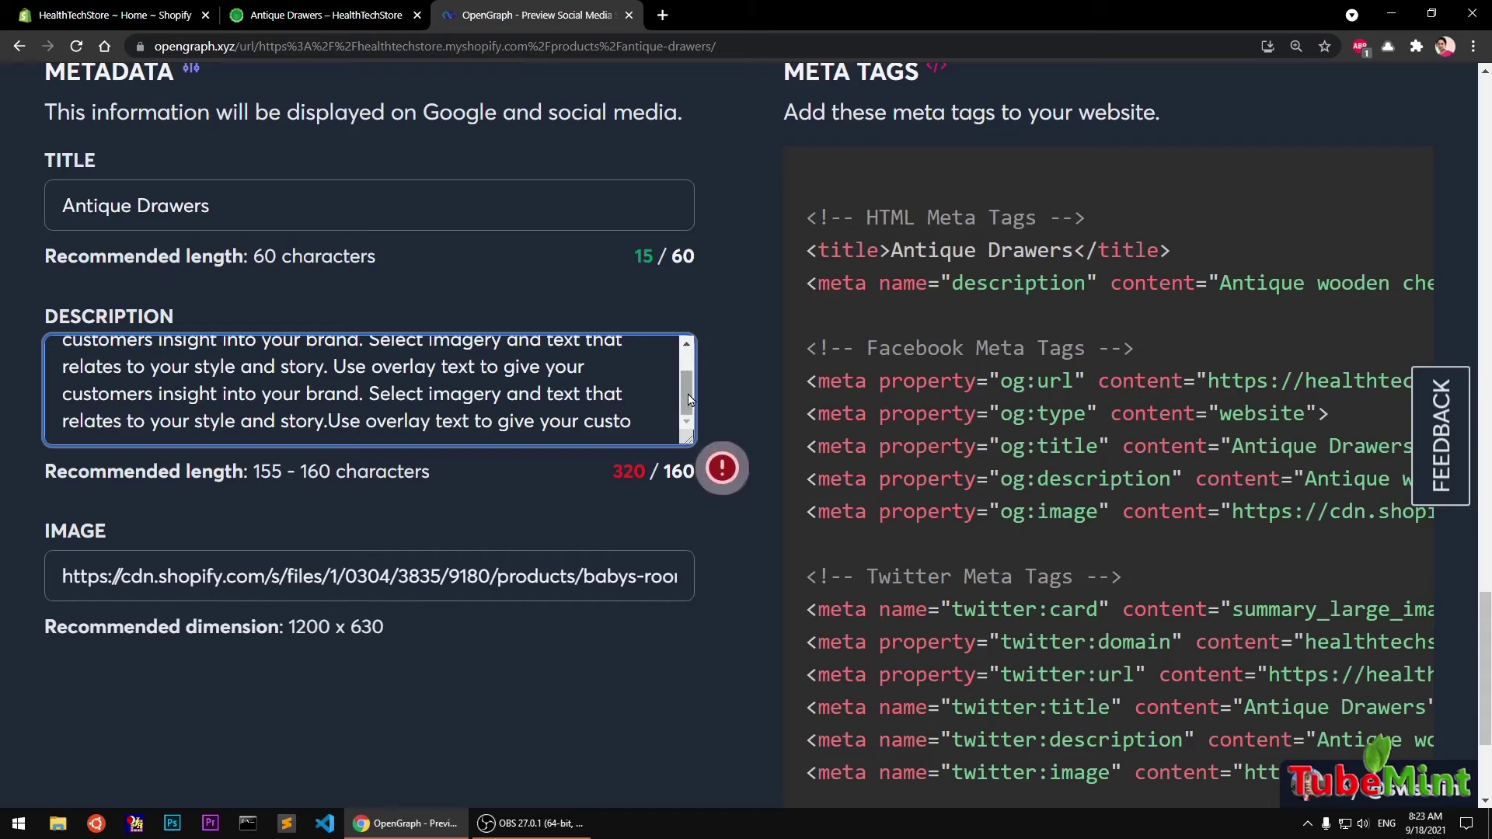
drag(688, 391, 687, 339)
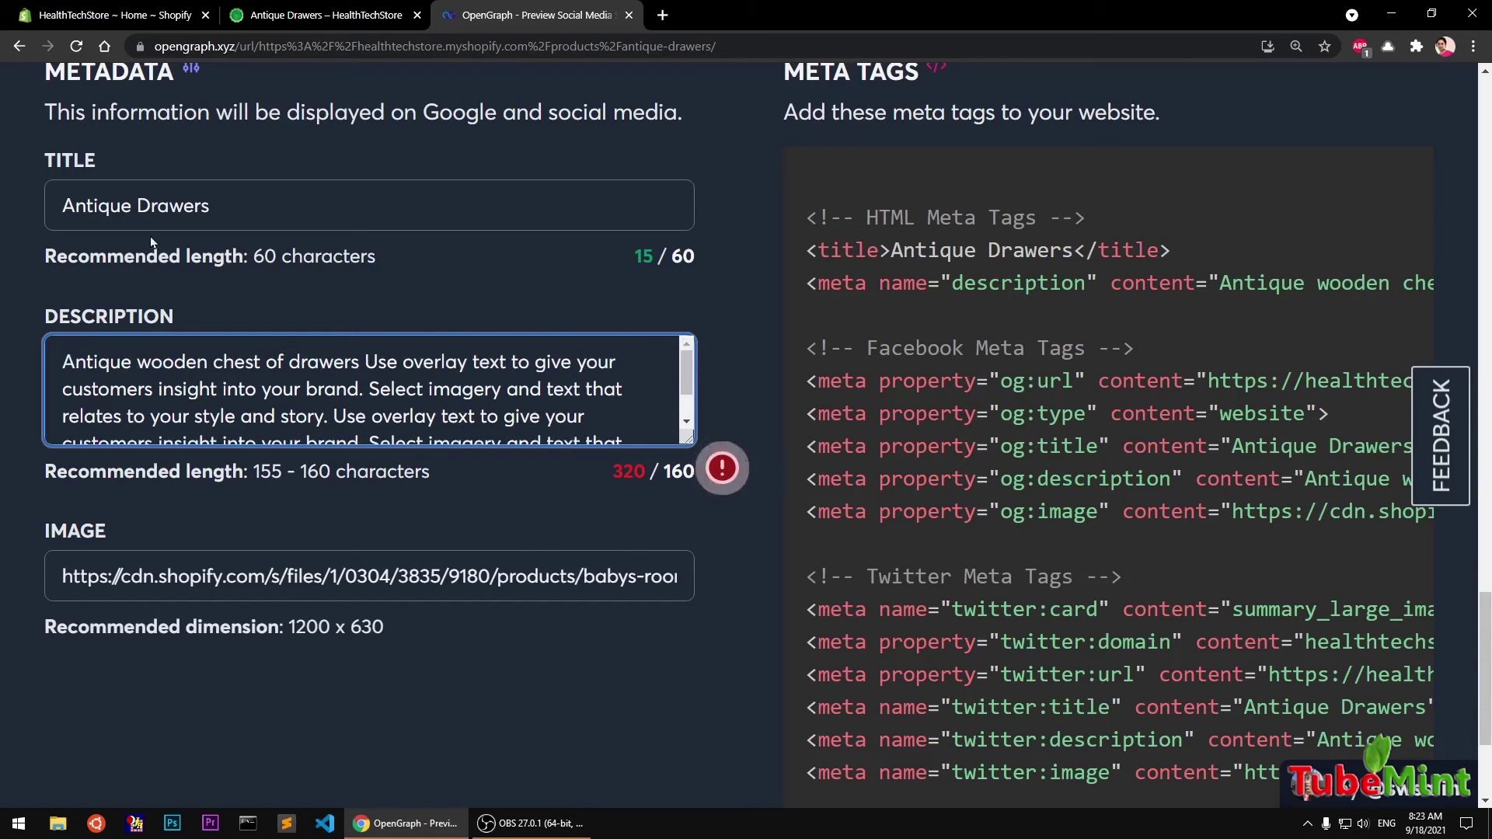
scroll(662, 432, down, 1)
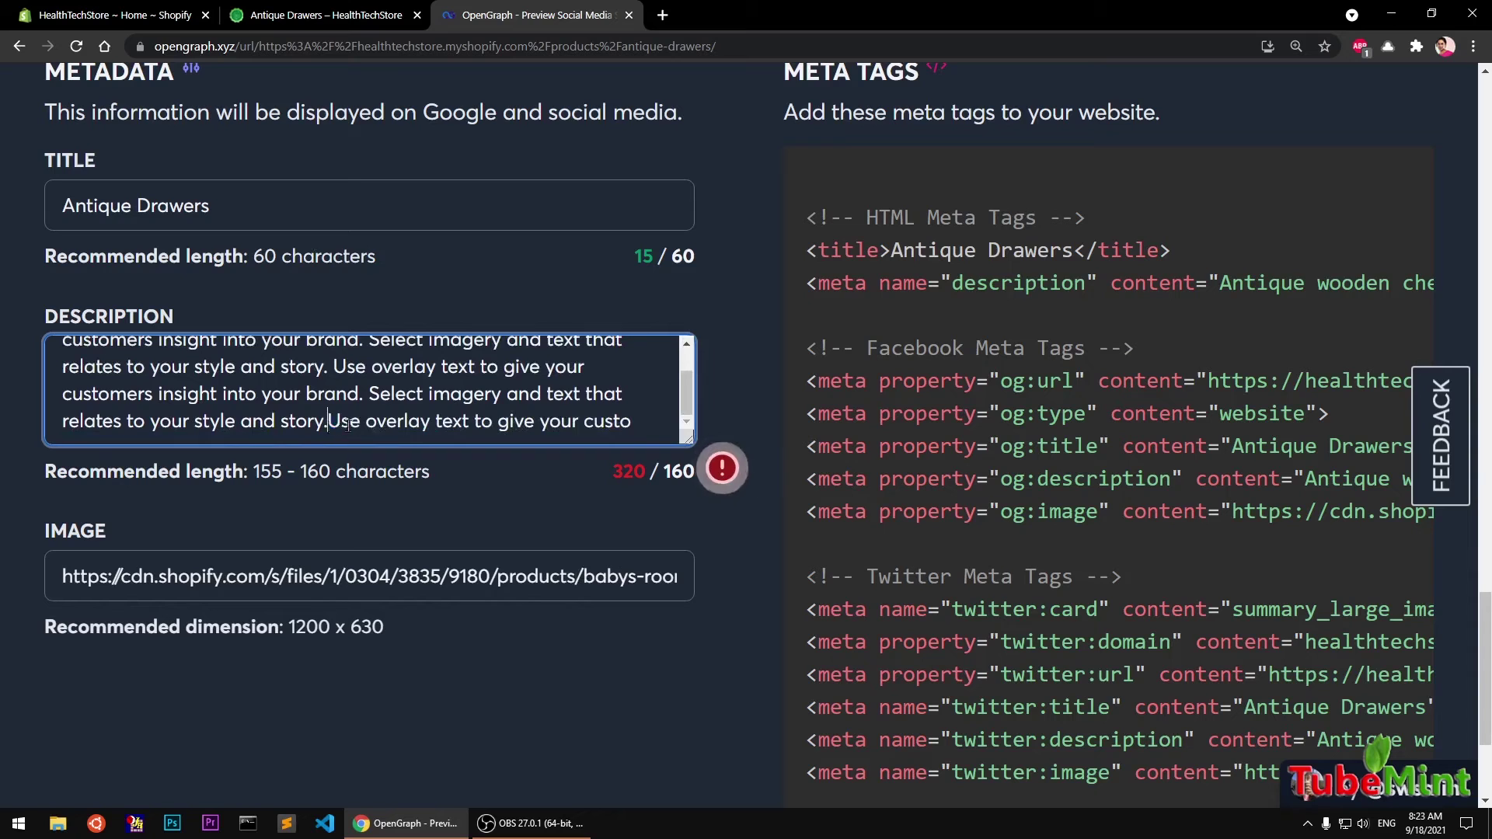
Step: Delete the unfinished fragment 'Use overlay text to give your custo' ending the description
drag(327, 422, 640, 431)
key(BackSpace)
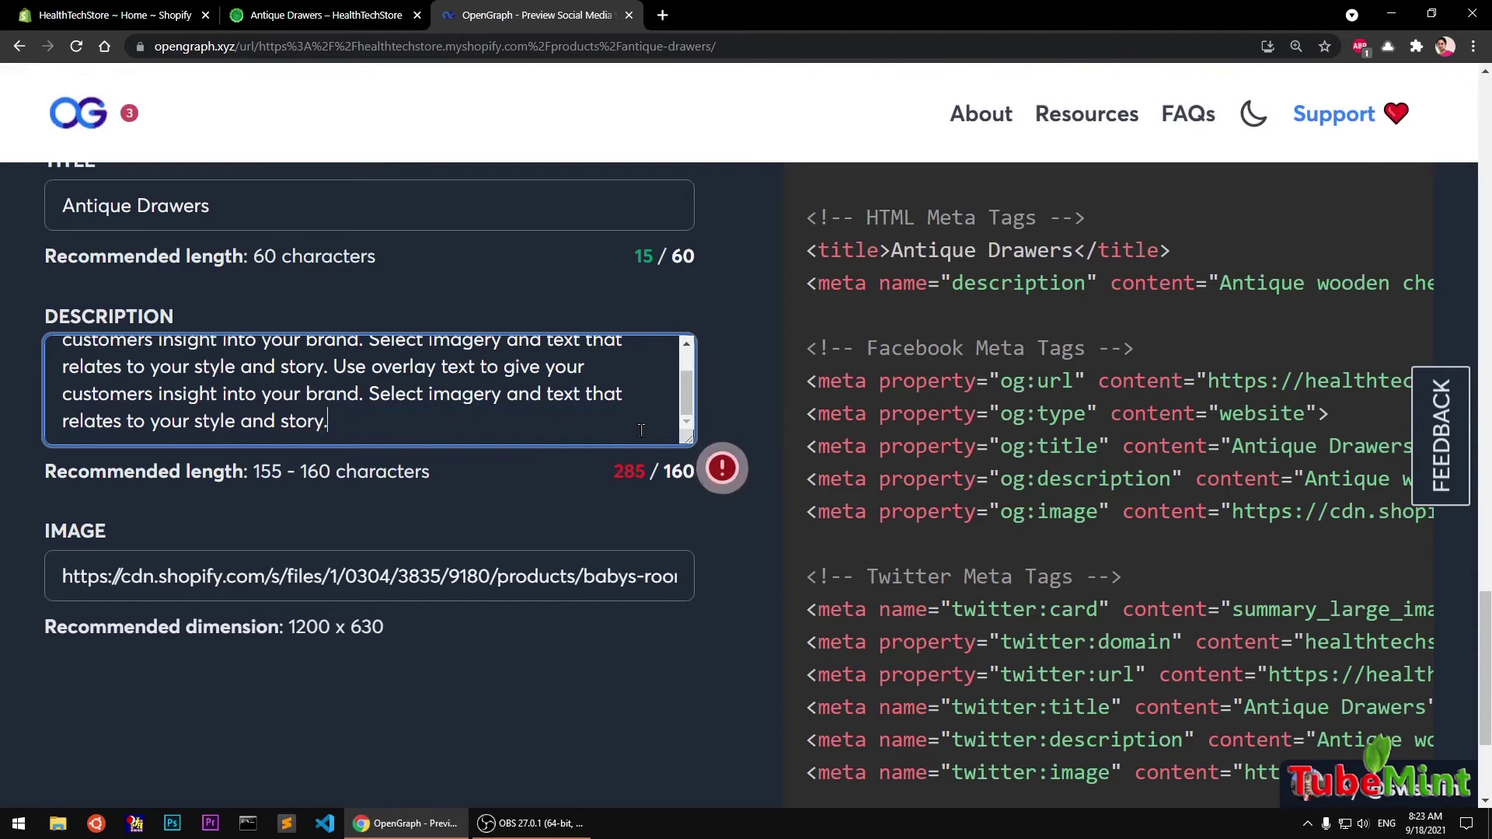
scroll(1070, 656, down, 2)
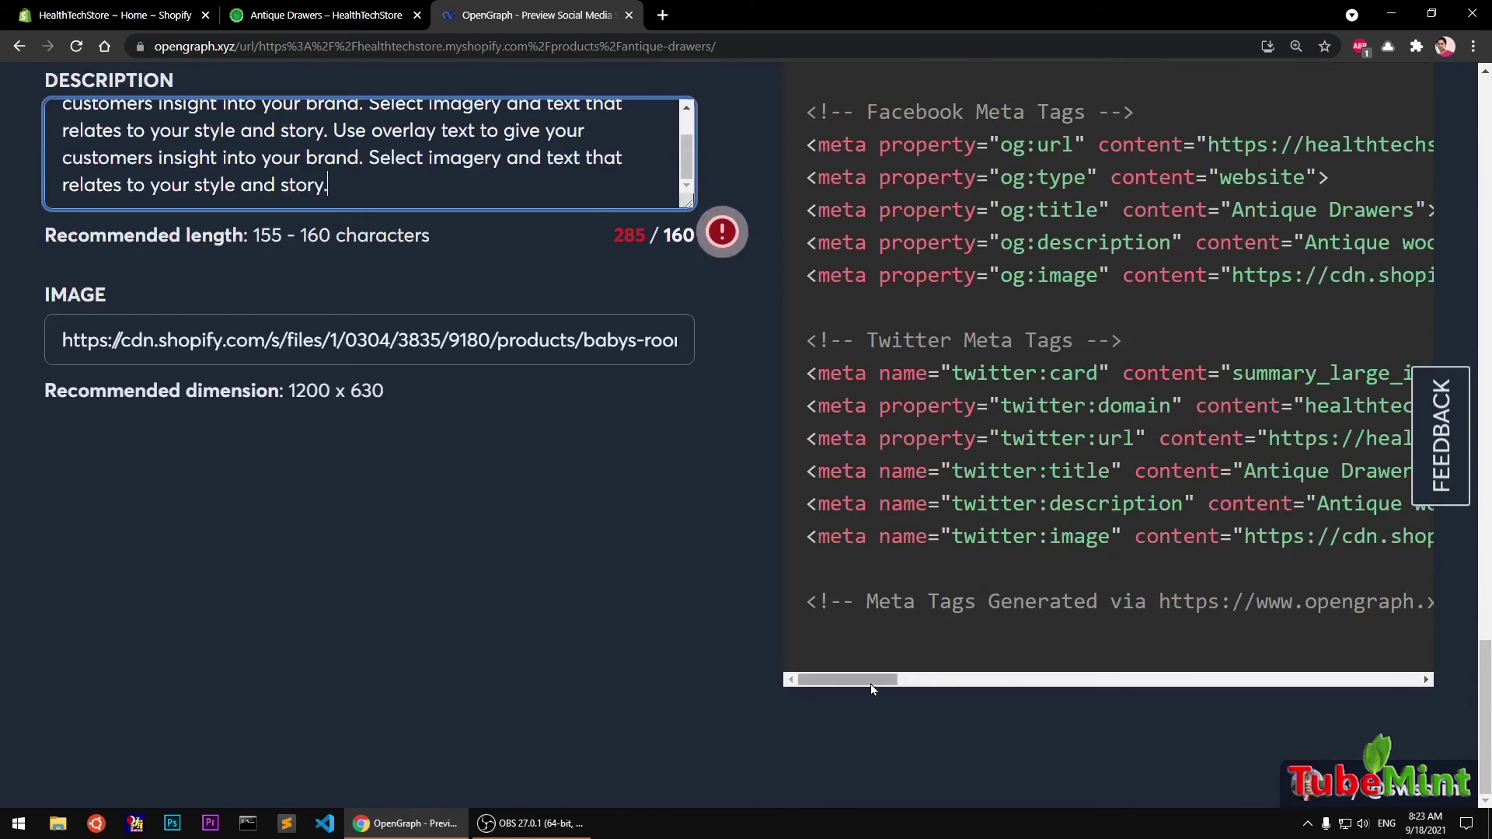
drag(871, 685, 1434, 676)
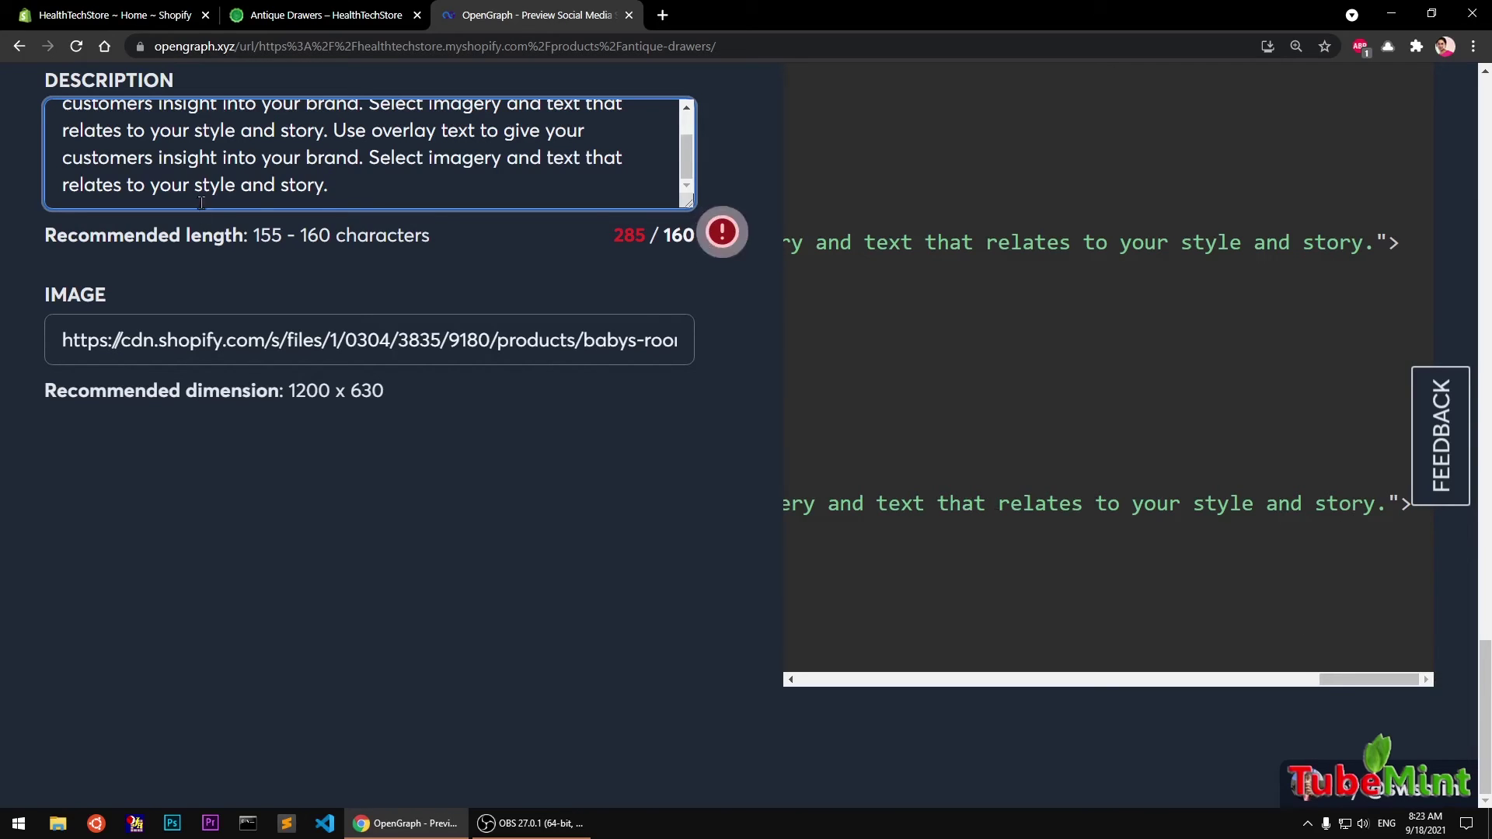
Step: Delete the closing words 'style and story.' then undo to restore them
drag(195, 184, 370, 185)
key(BackSpace)
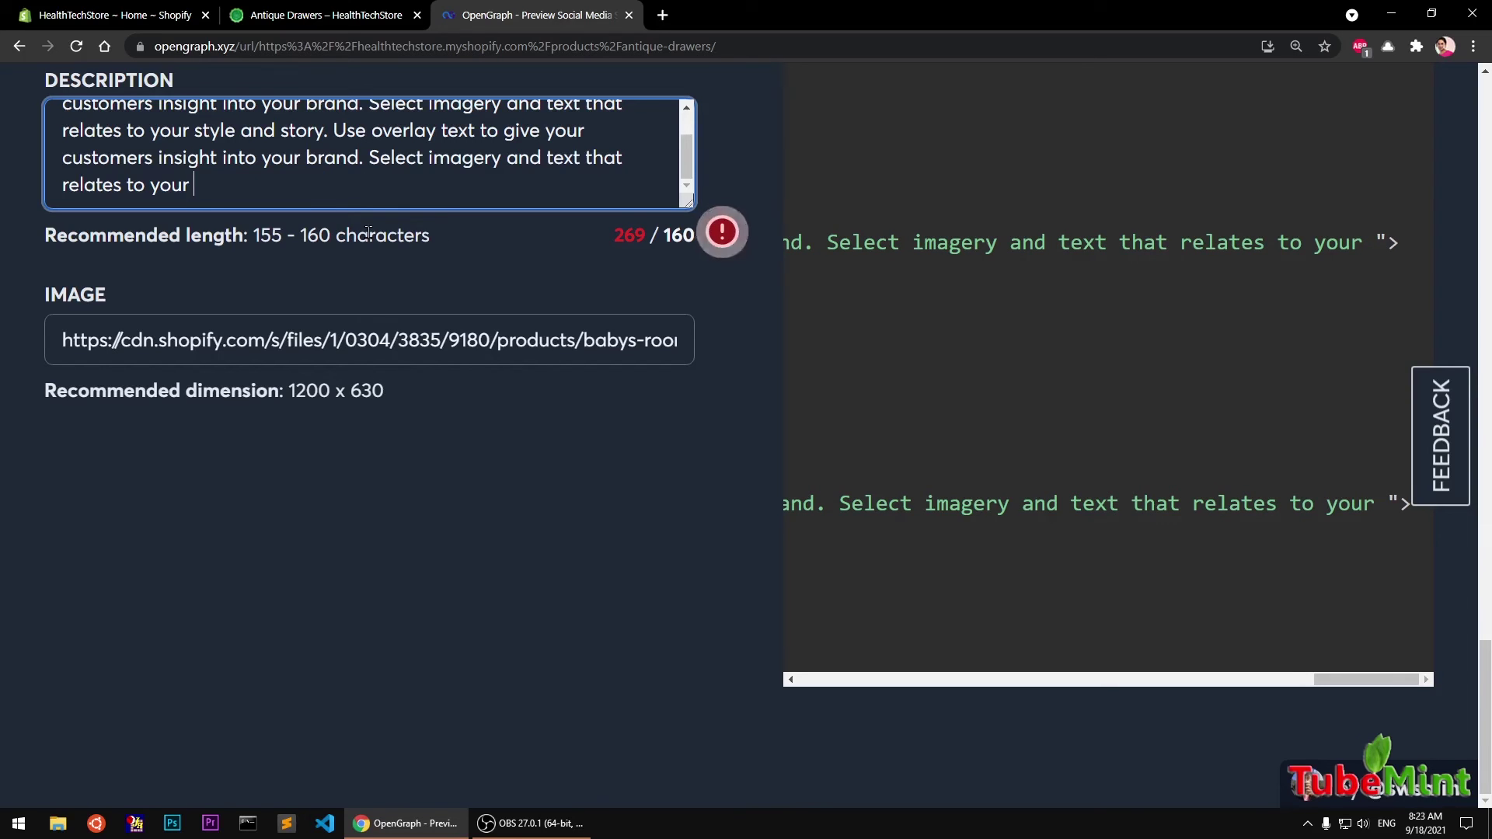
key(ctrl+z)
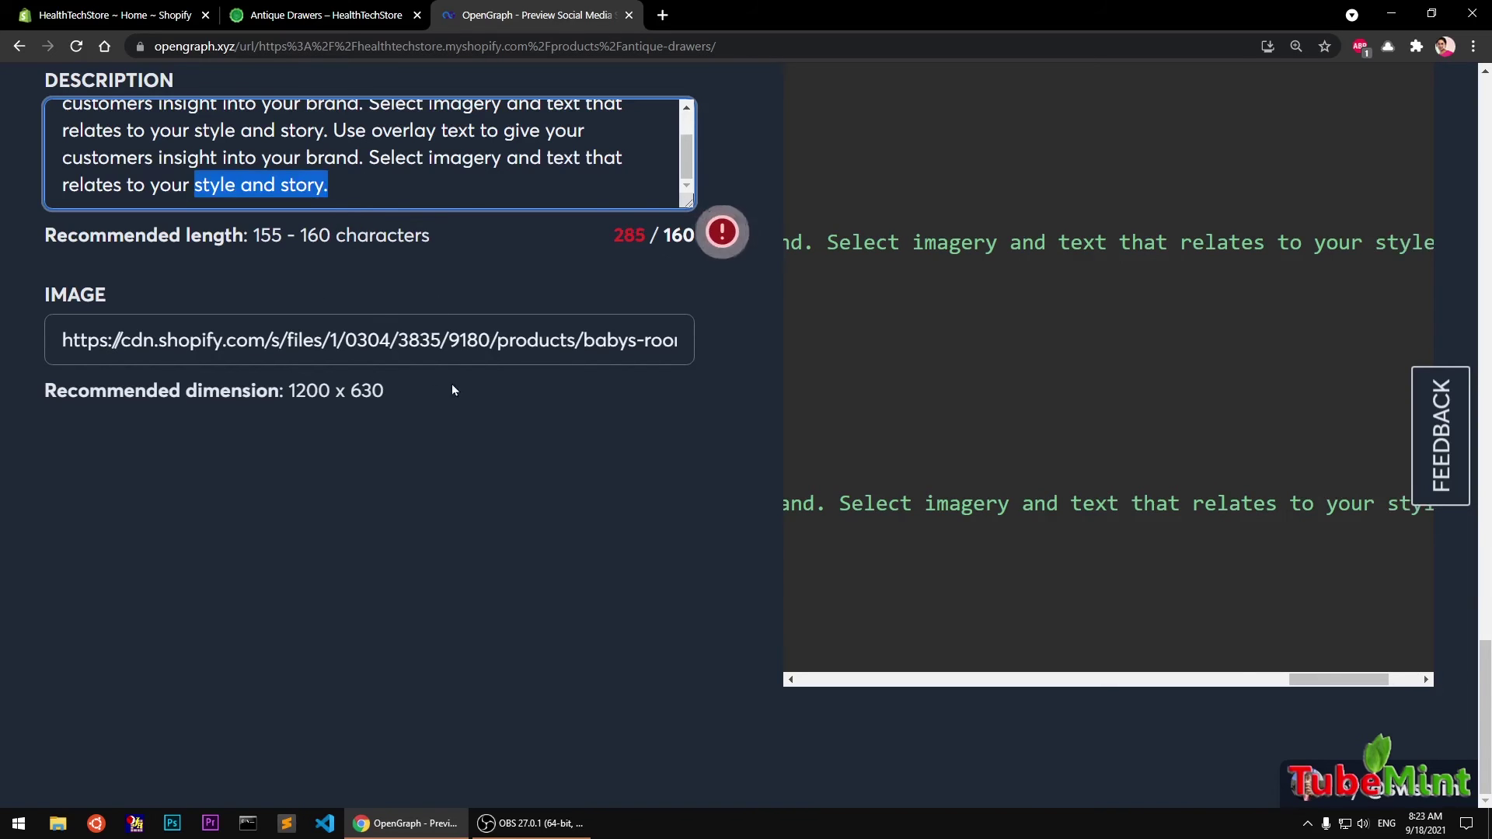
scroll(569, 436, up, 2)
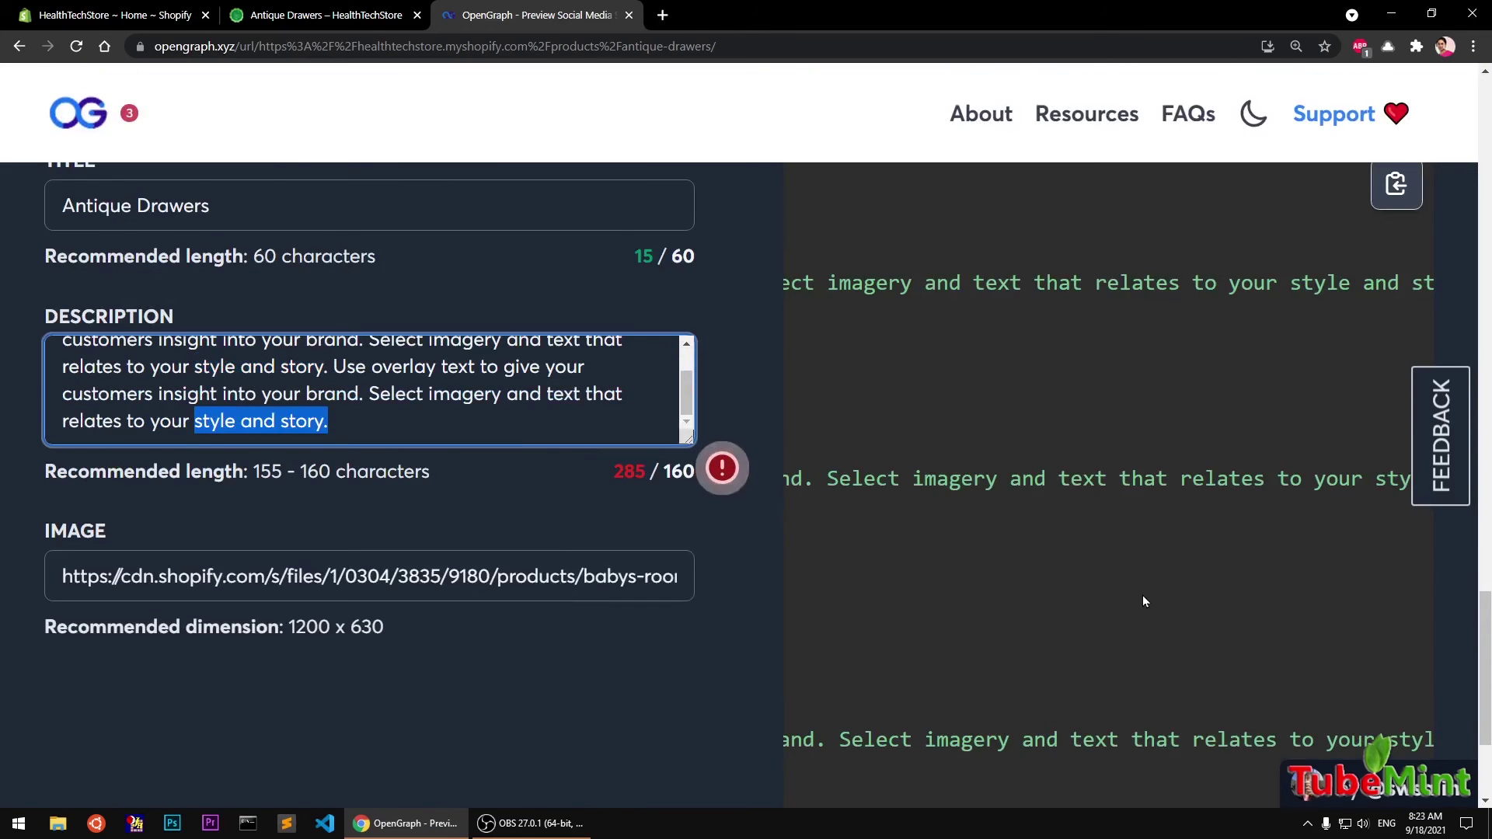
scroll(1143, 596, down, 2)
drag(1324, 681, 659, 670)
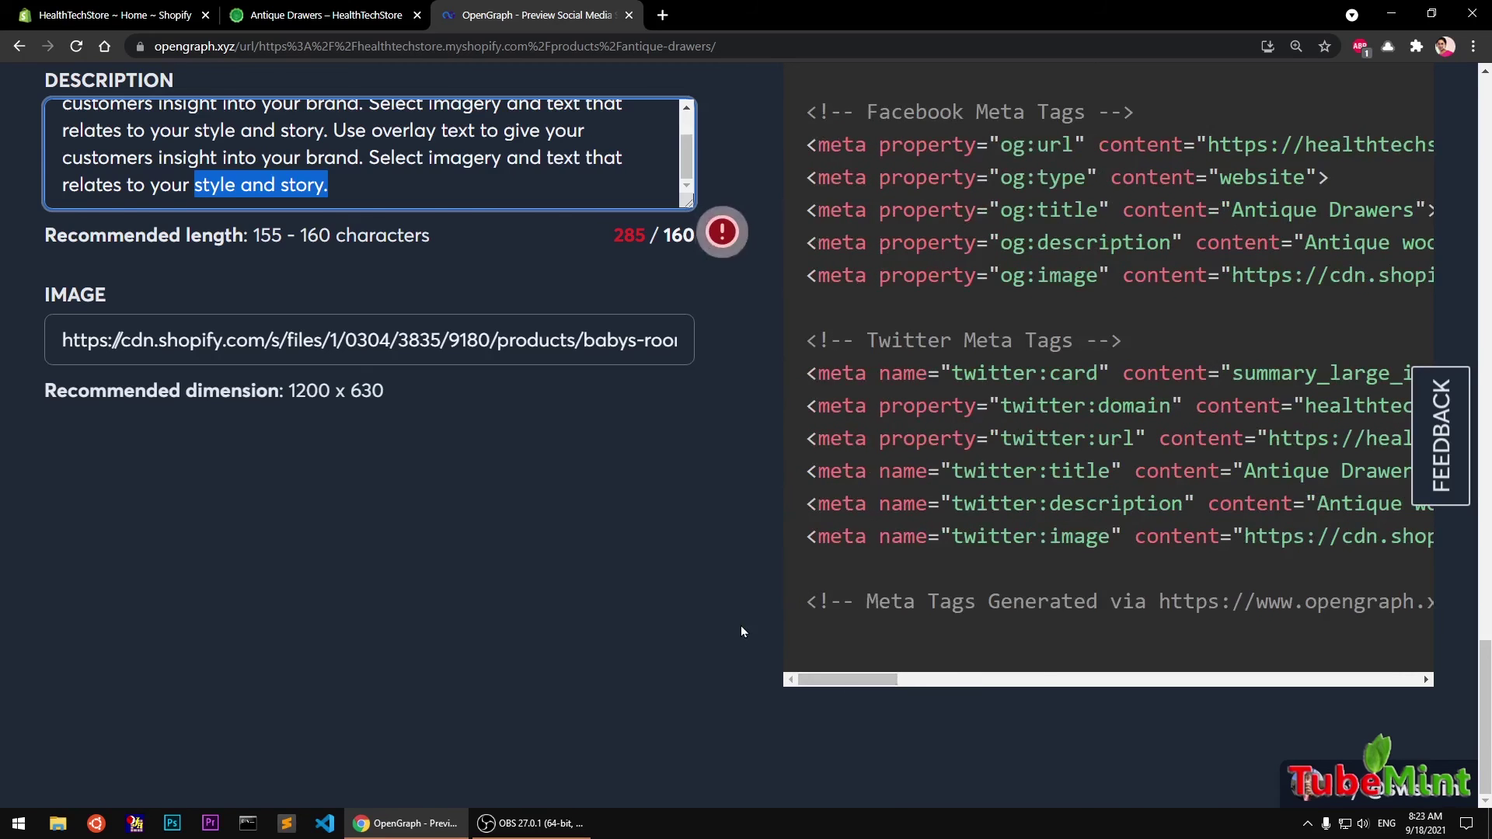
scroll(740, 626, up, 2)
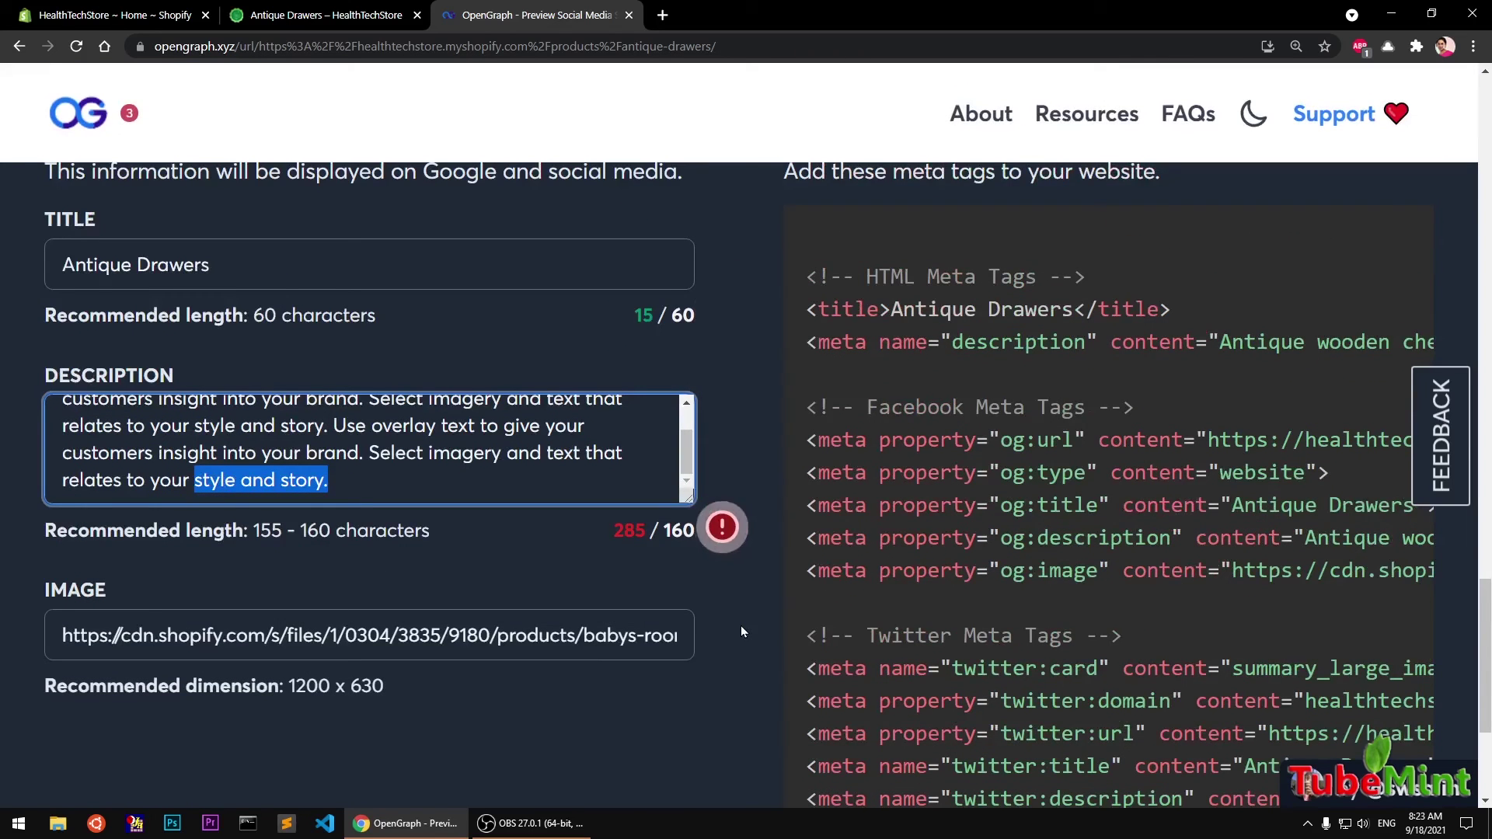
scroll(740, 629, up, 4)
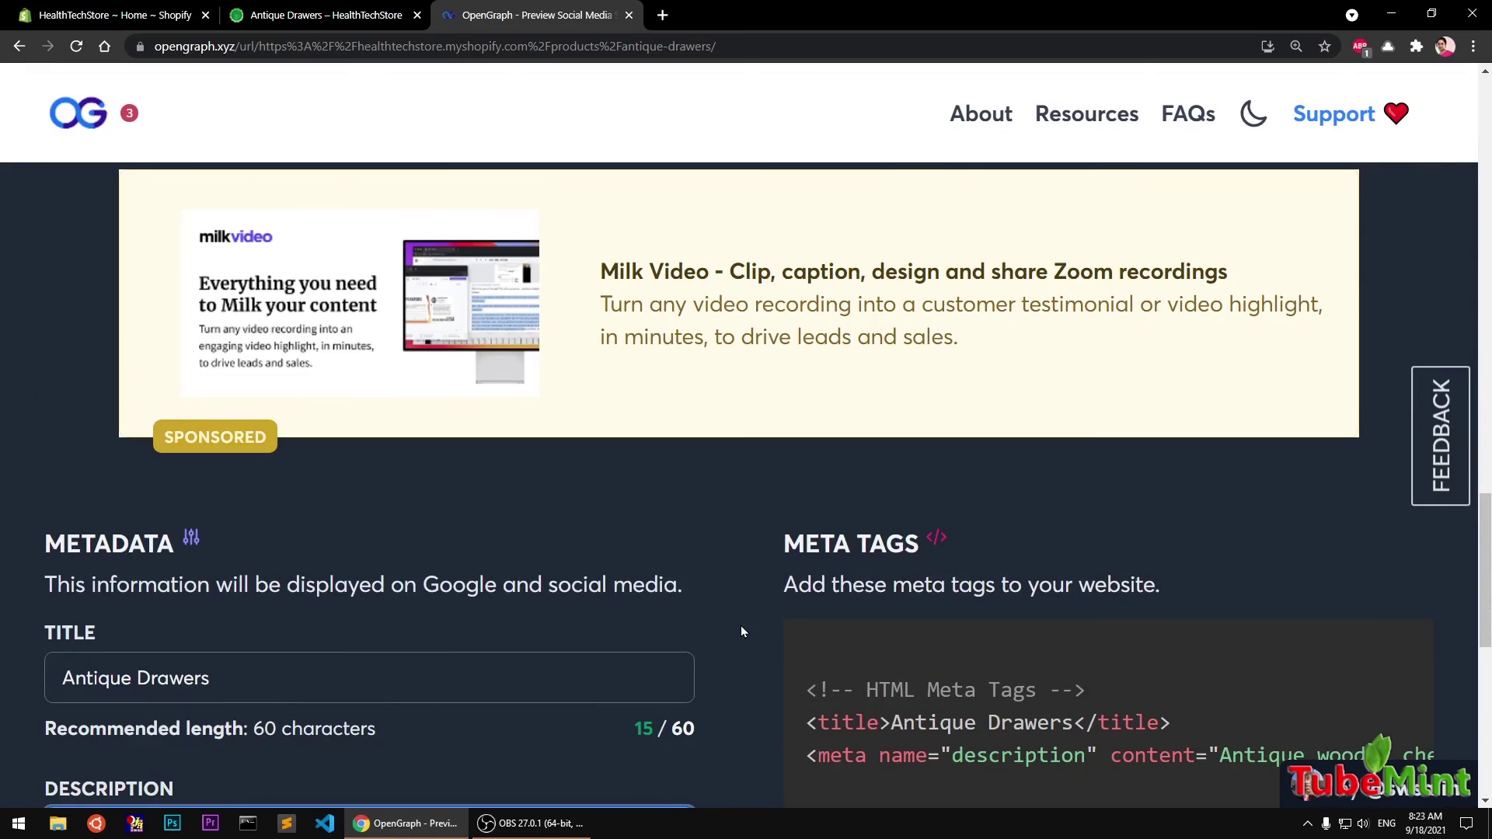
scroll(741, 630, up, 3)
scroll(741, 629, up, 3)
scroll(741, 633, up, 3)
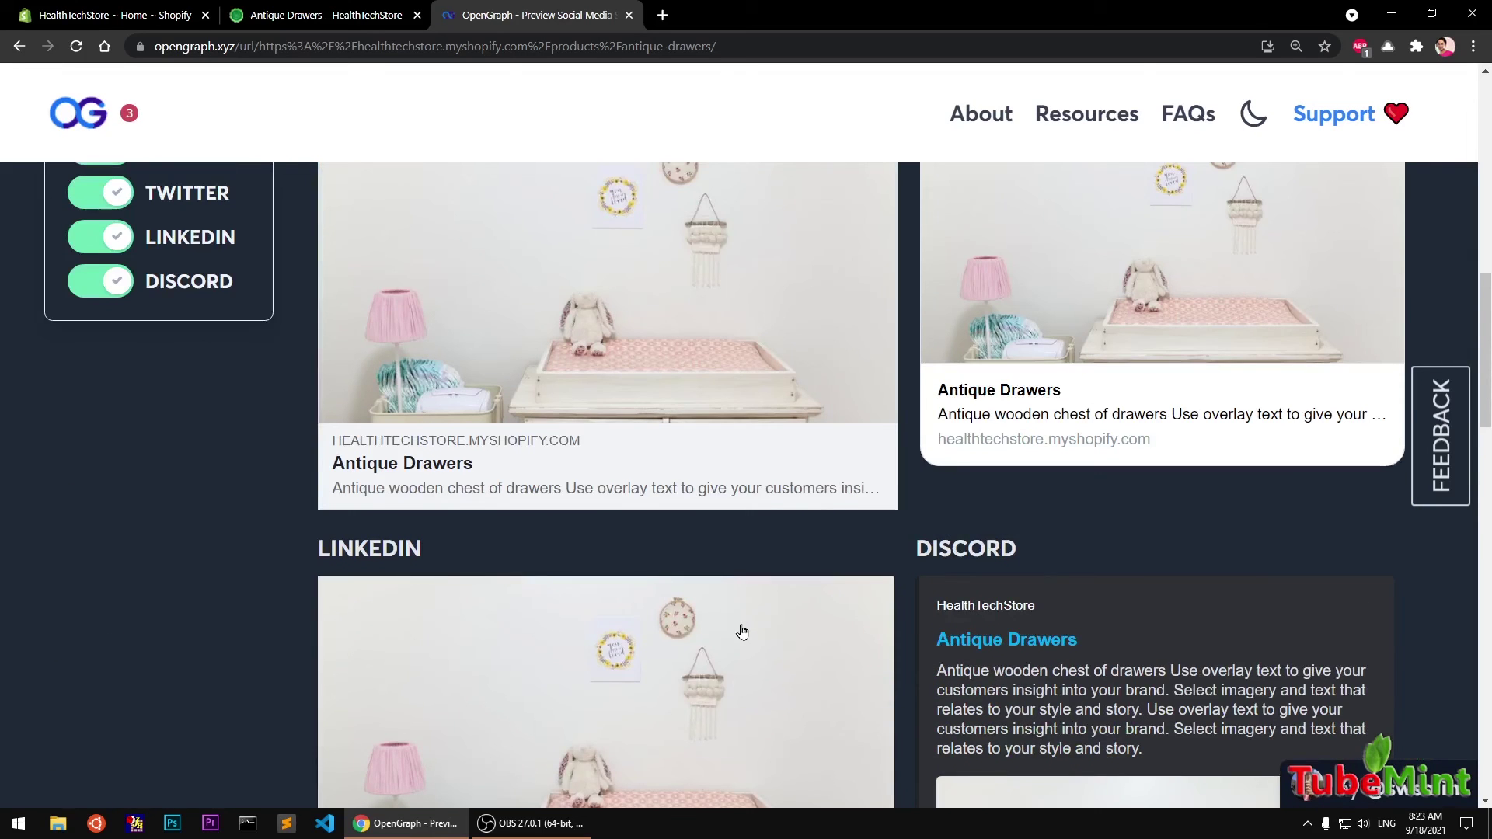
scroll(742, 633, up, 3)
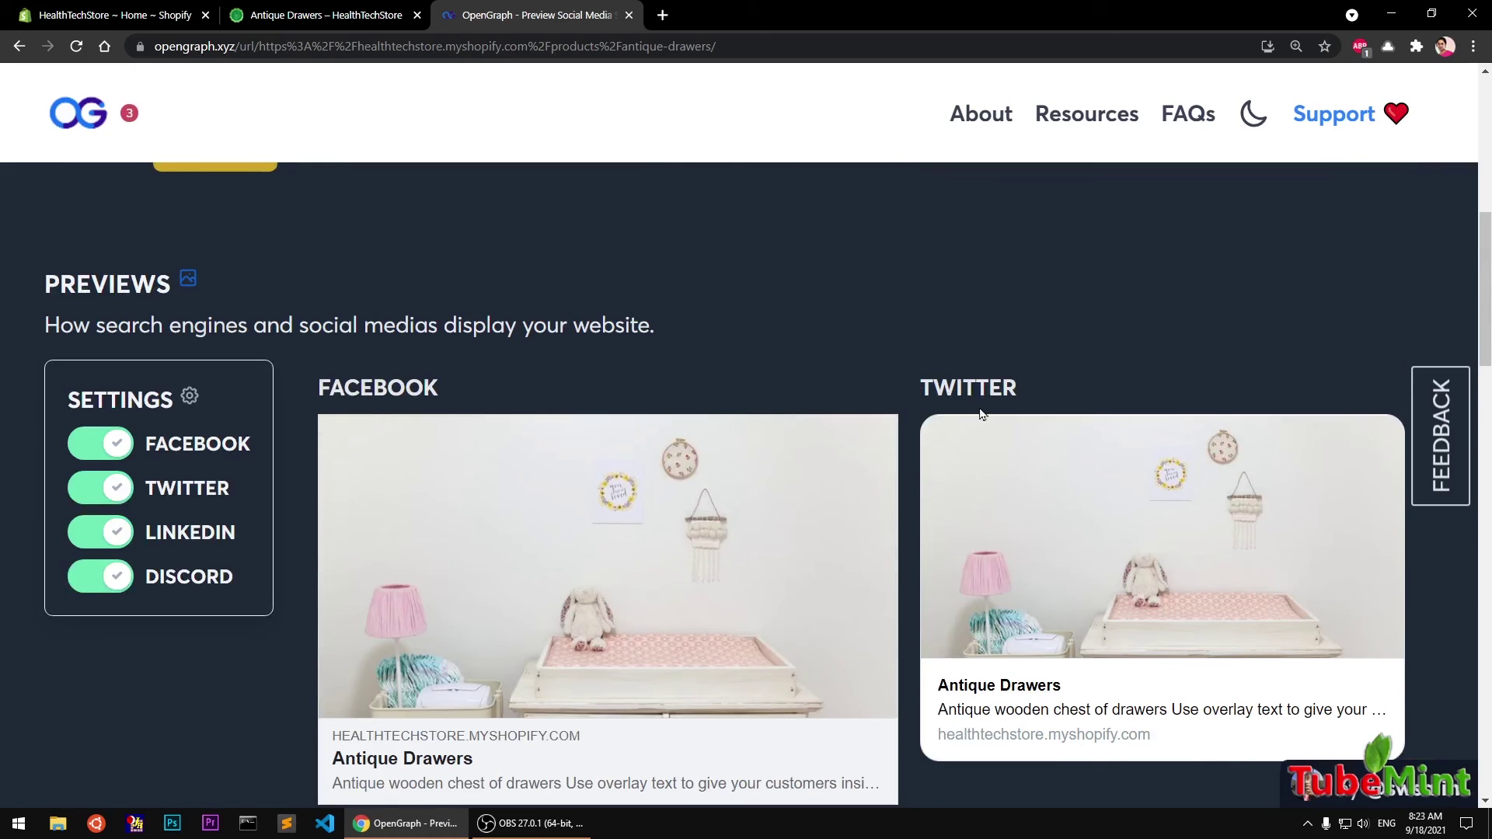
scroll(981, 552, down, 5)
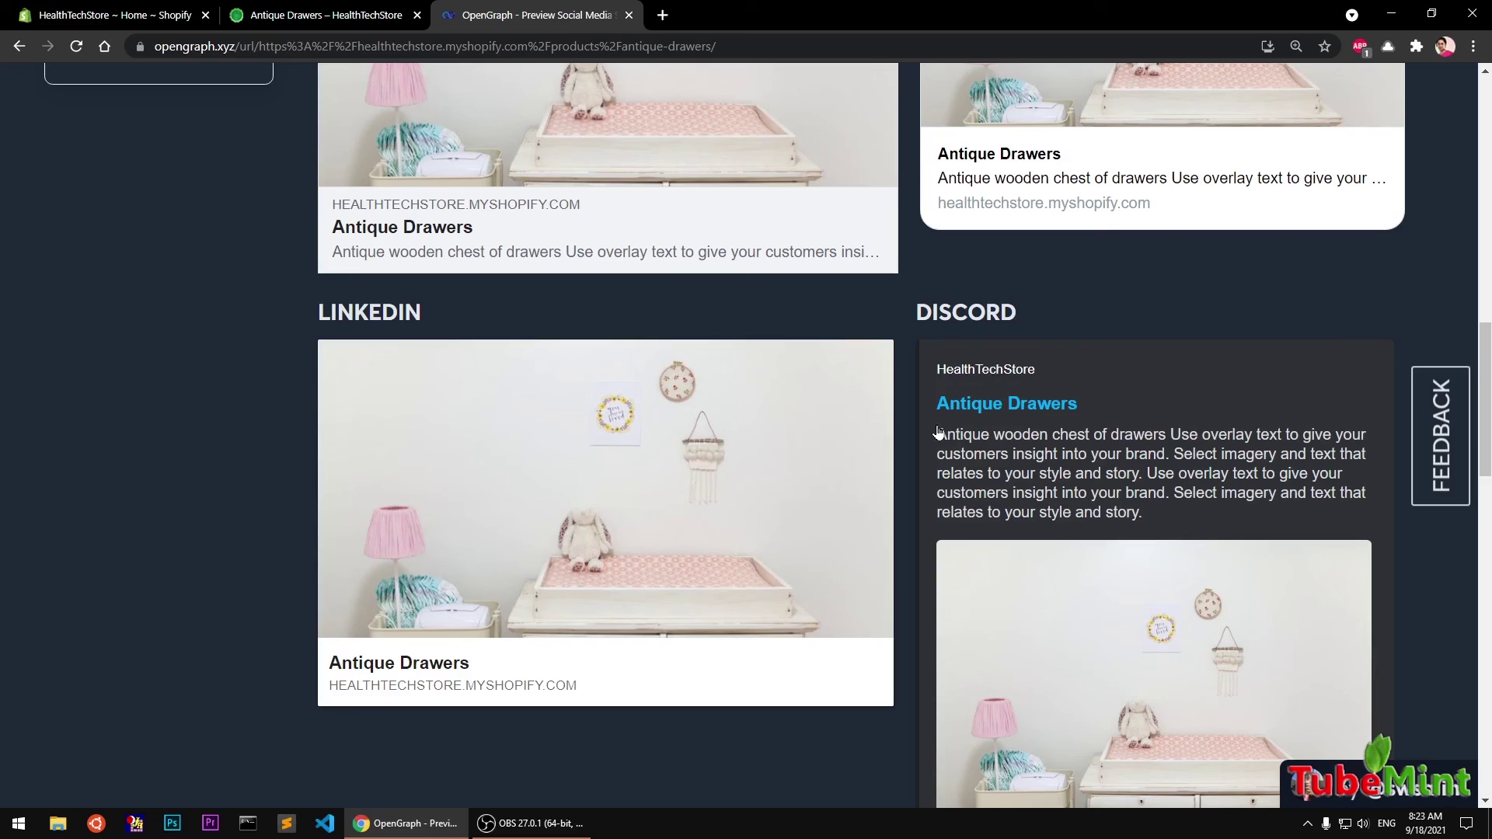
scroll(876, 516, up, 3)
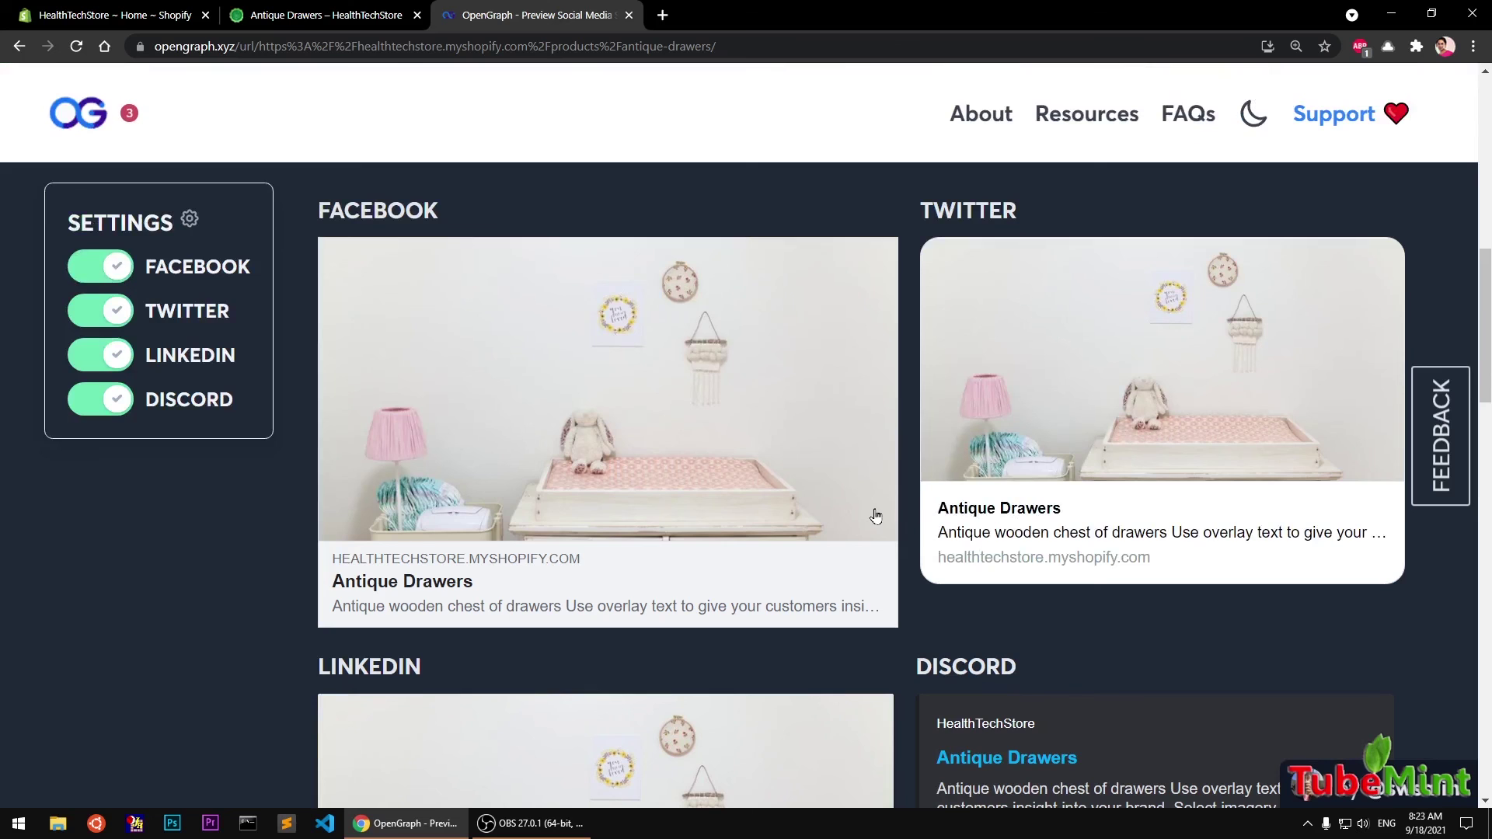
scroll(876, 515, up, 3)
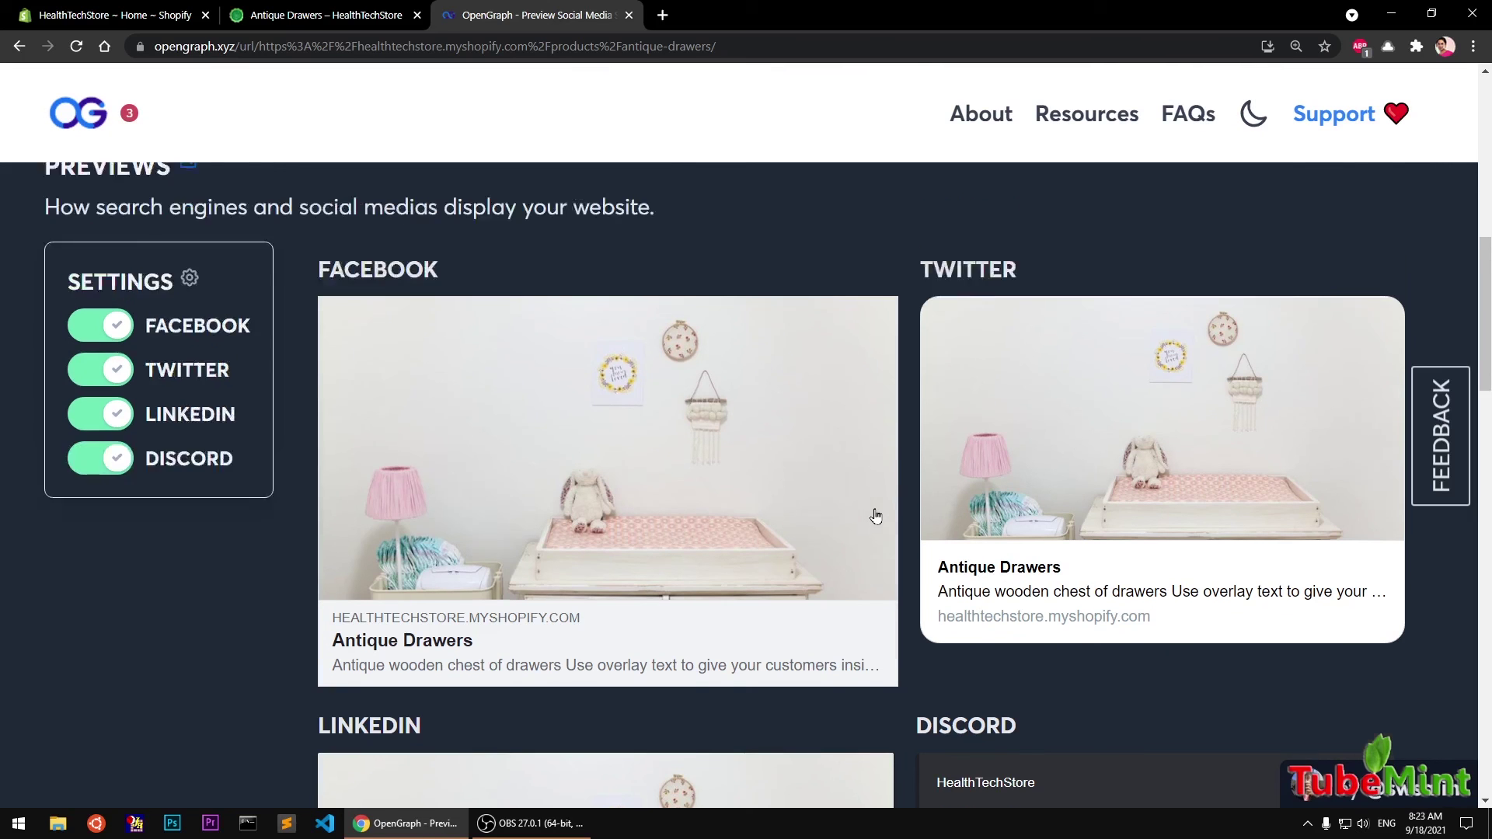
scroll(876, 516, down, 2)
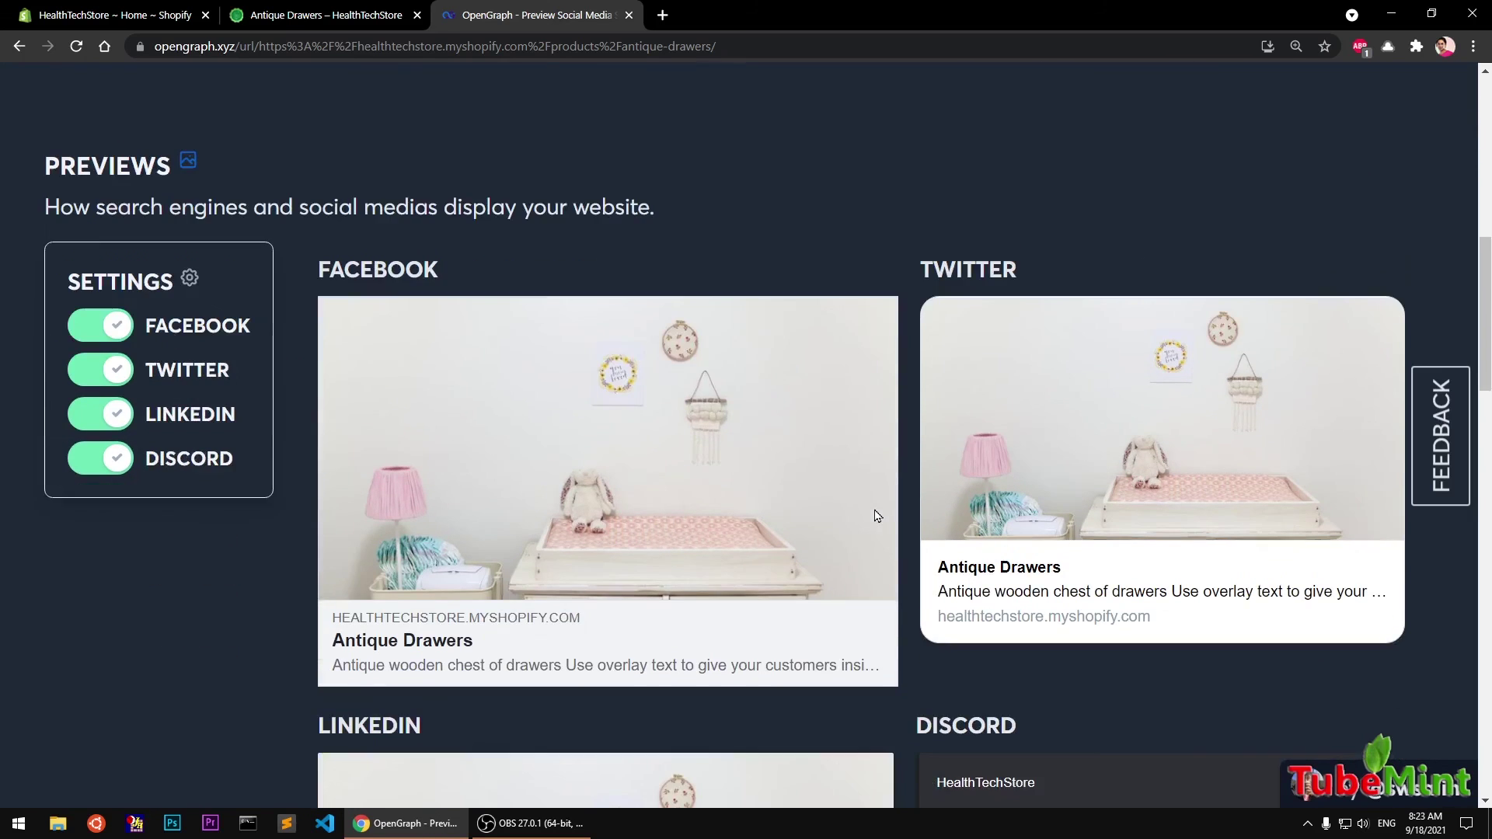